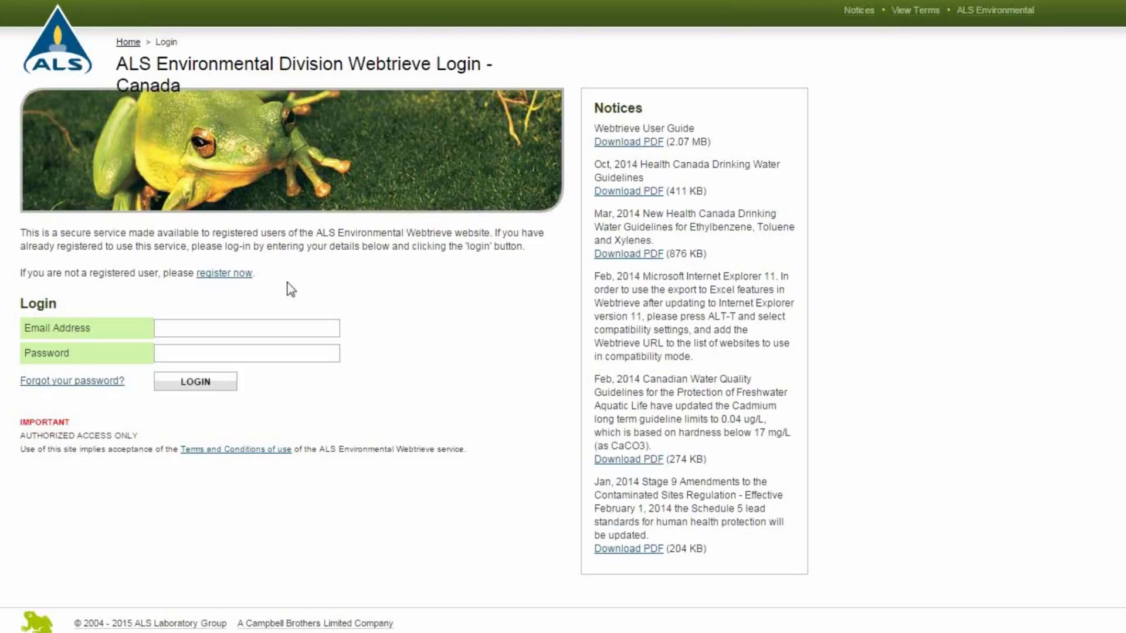
Follow the 'register now' link on the login page to reach the new-user registration form.
click(246, 278)
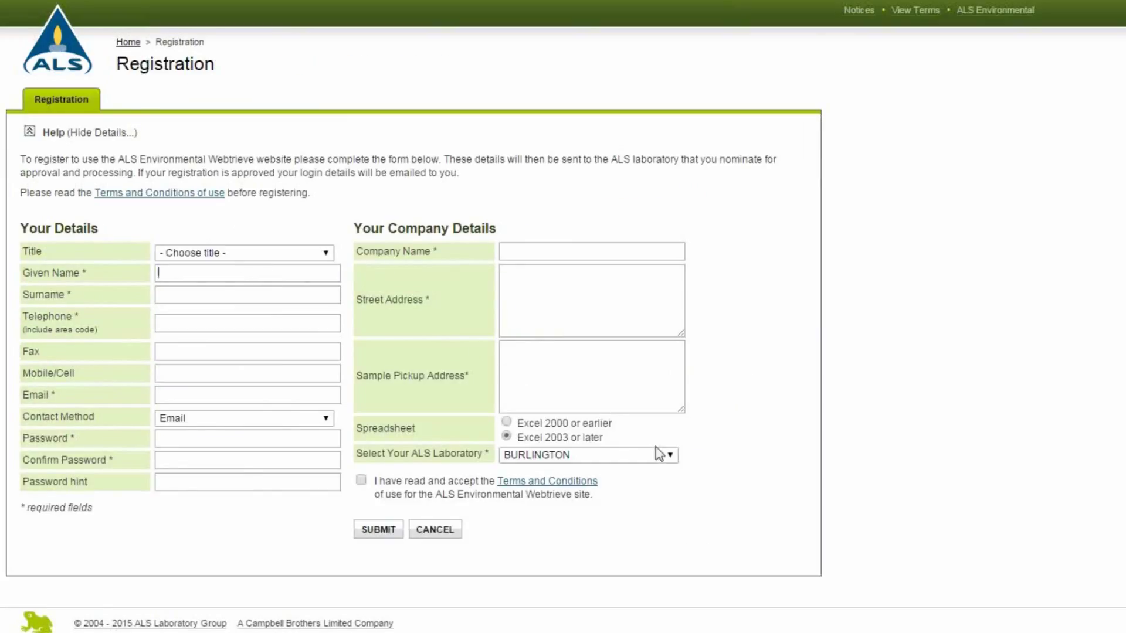
Look through the ALS laboratory dropdown and leave BURLINGTON selected.
click(669, 456)
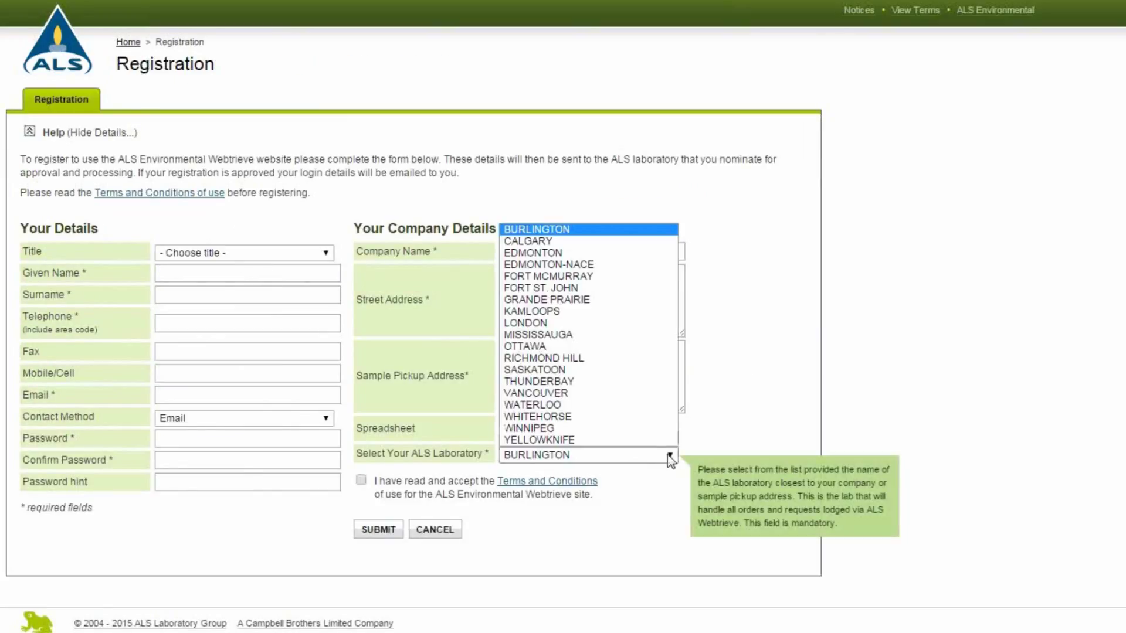
click(669, 456)
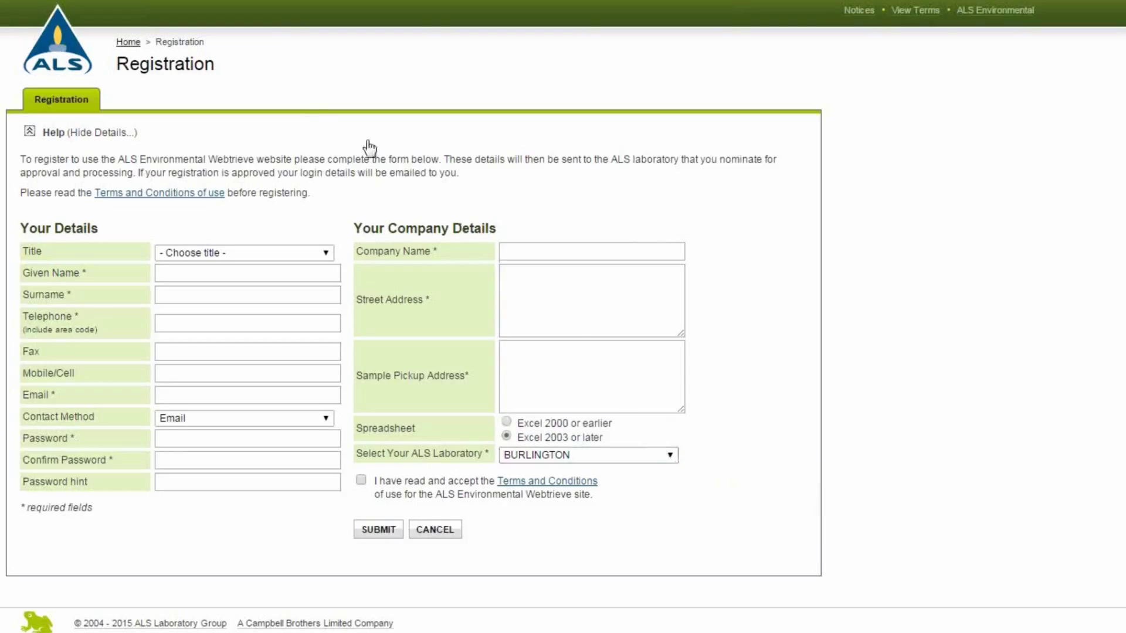
Return to the login page and sign in with the account password to see the 77 work orders.
click(130, 45)
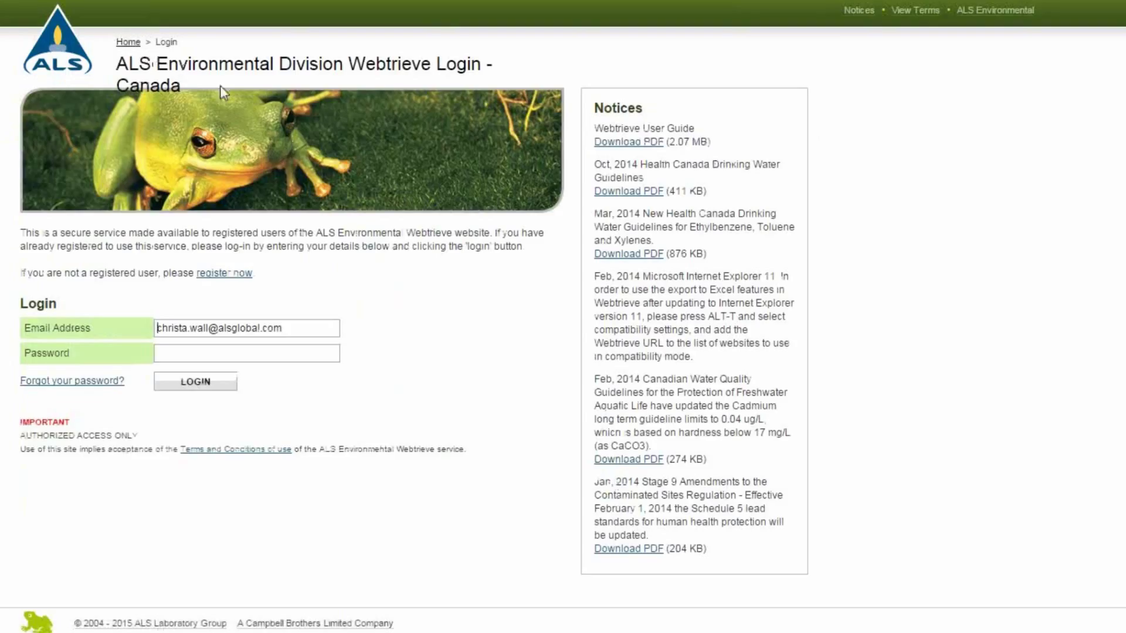
click(309, 352)
text(•••••••••)
click(227, 383)
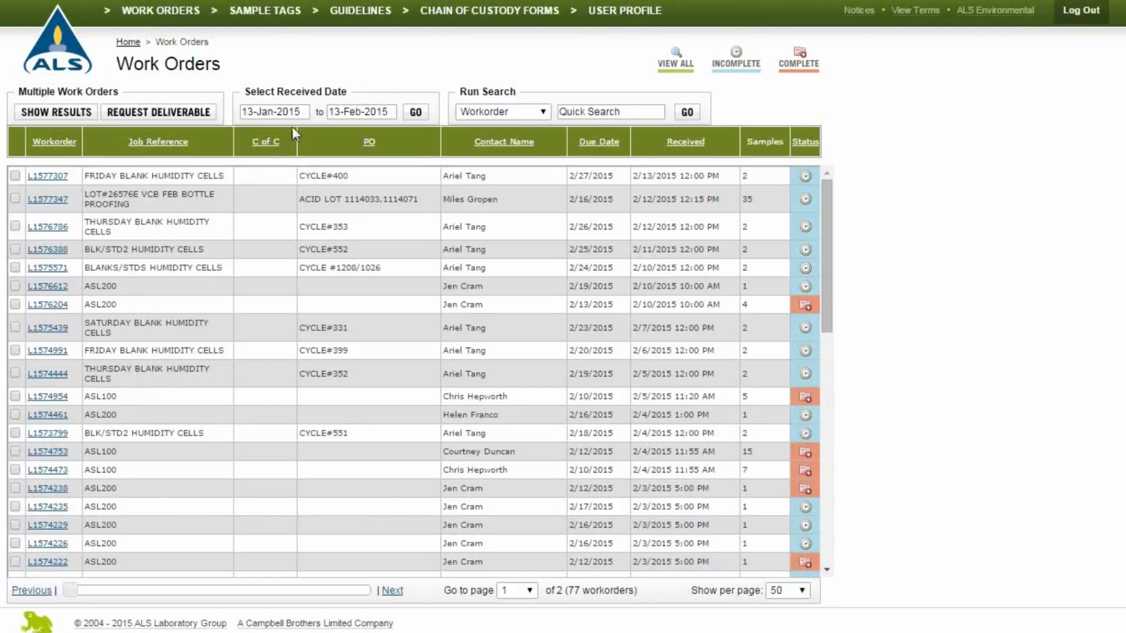
Filter the Work Orders list to received dates 01-Feb-2015 through 06-Feb-2015.
click(302, 111)
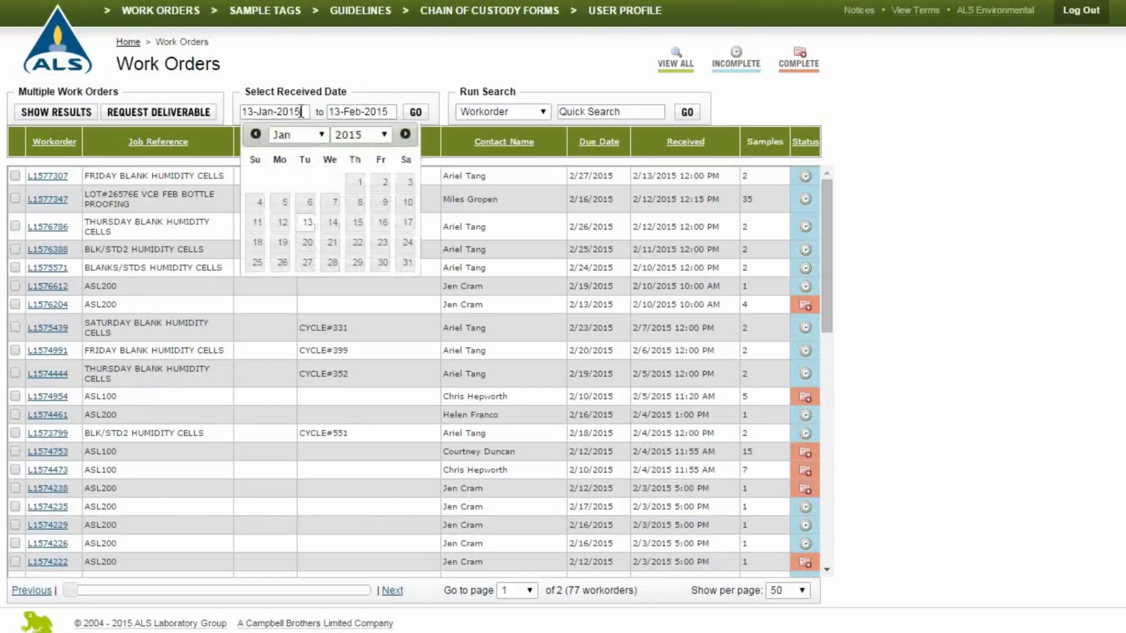
click(406, 135)
click(257, 182)
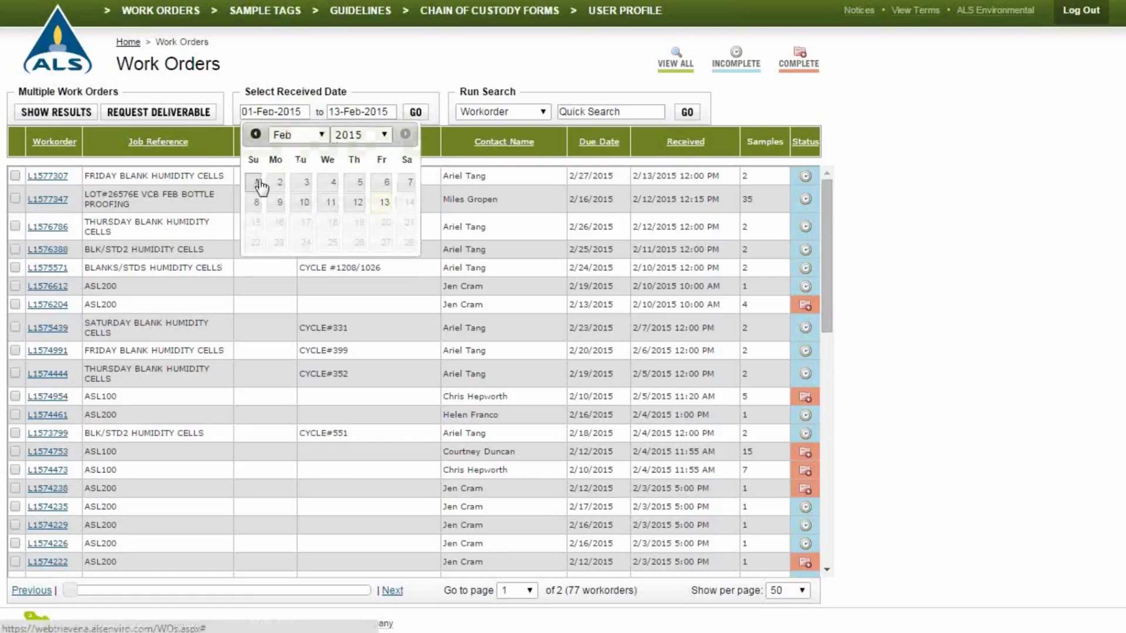
click(371, 111)
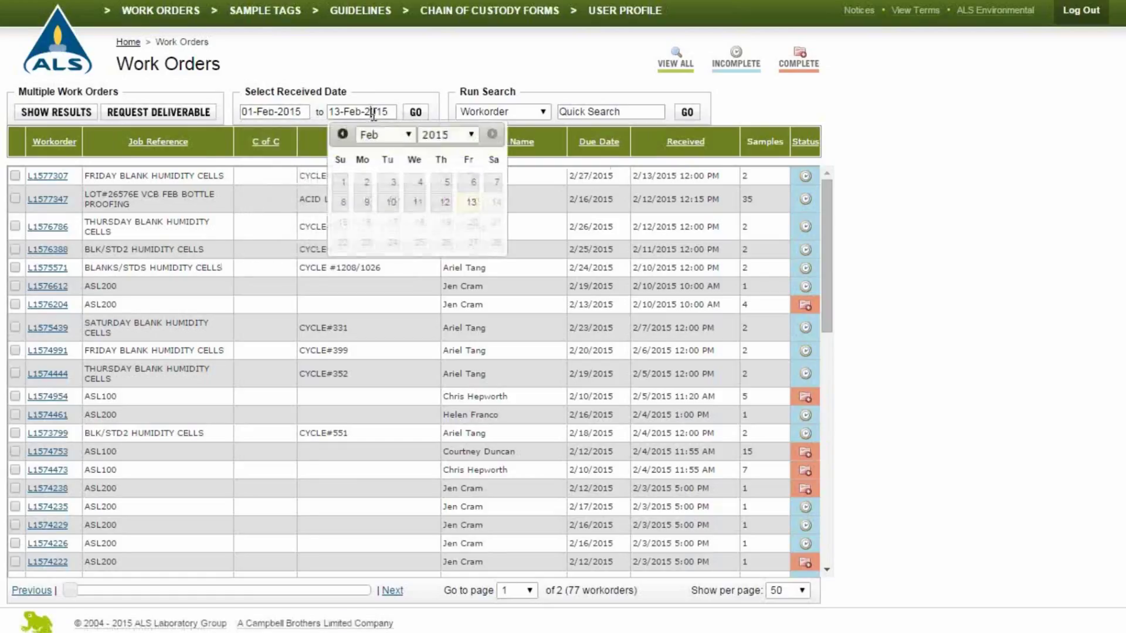
click(464, 182)
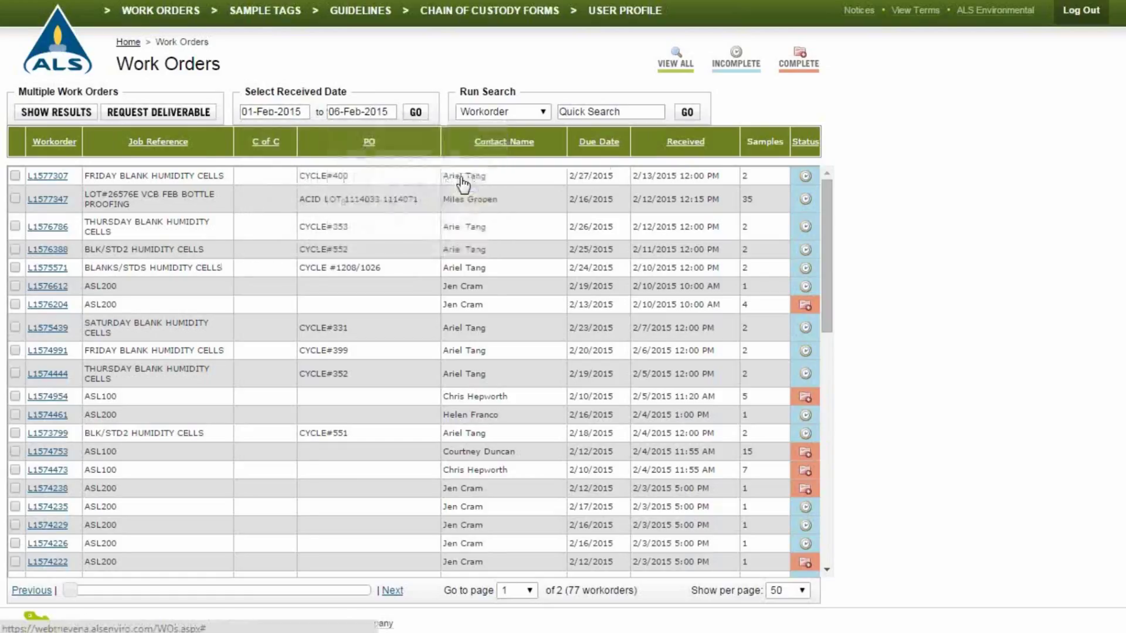
click(542, 112)
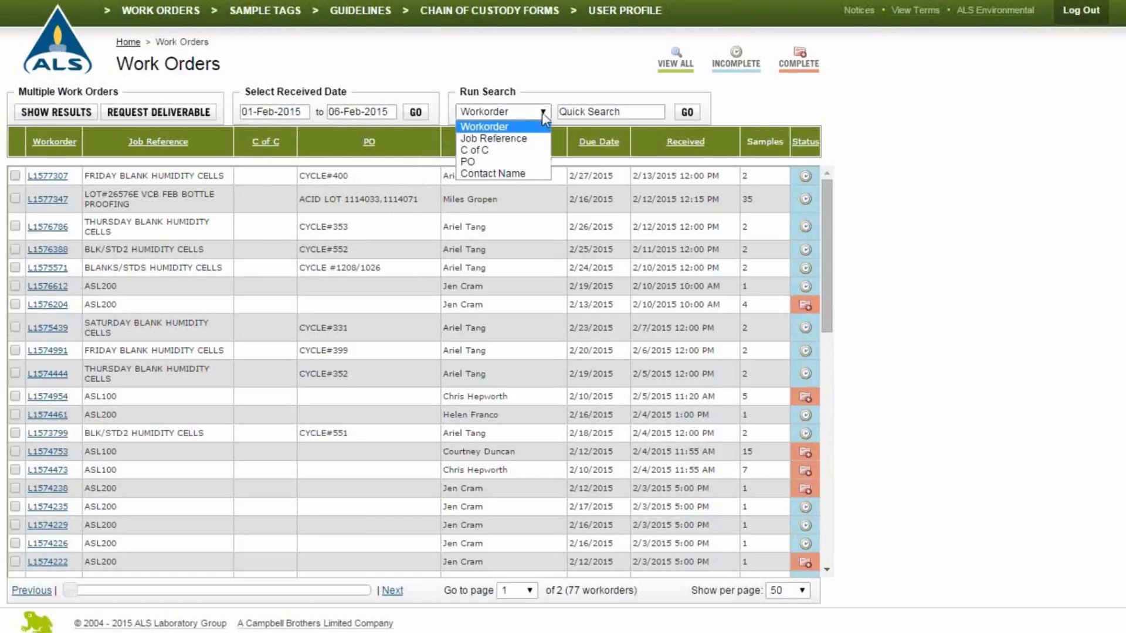
click(542, 112)
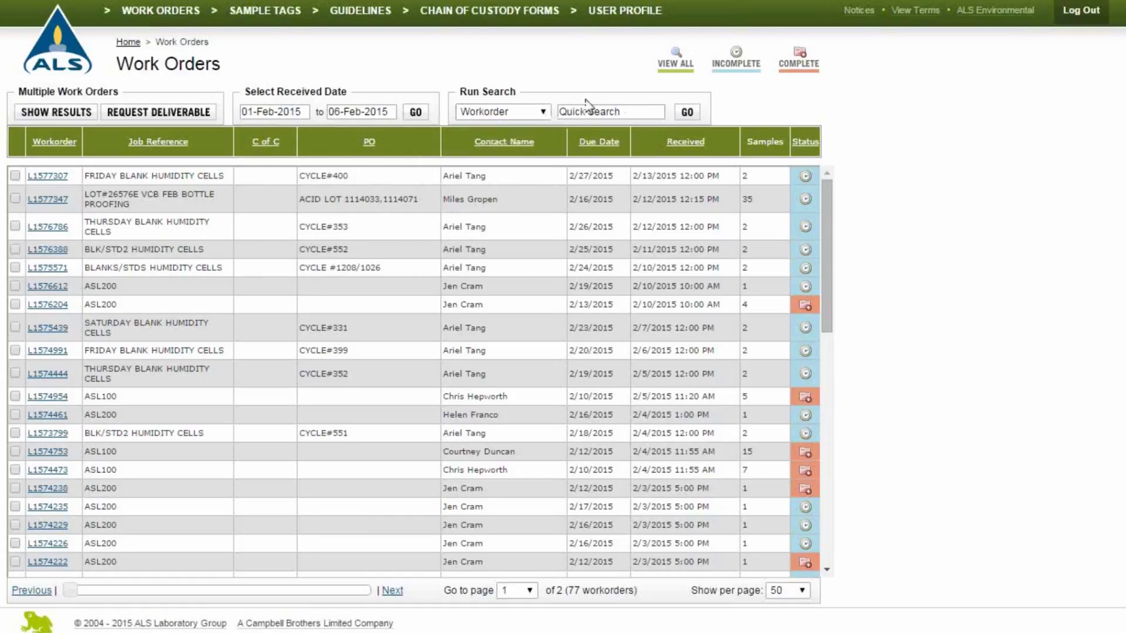
click(681, 112)
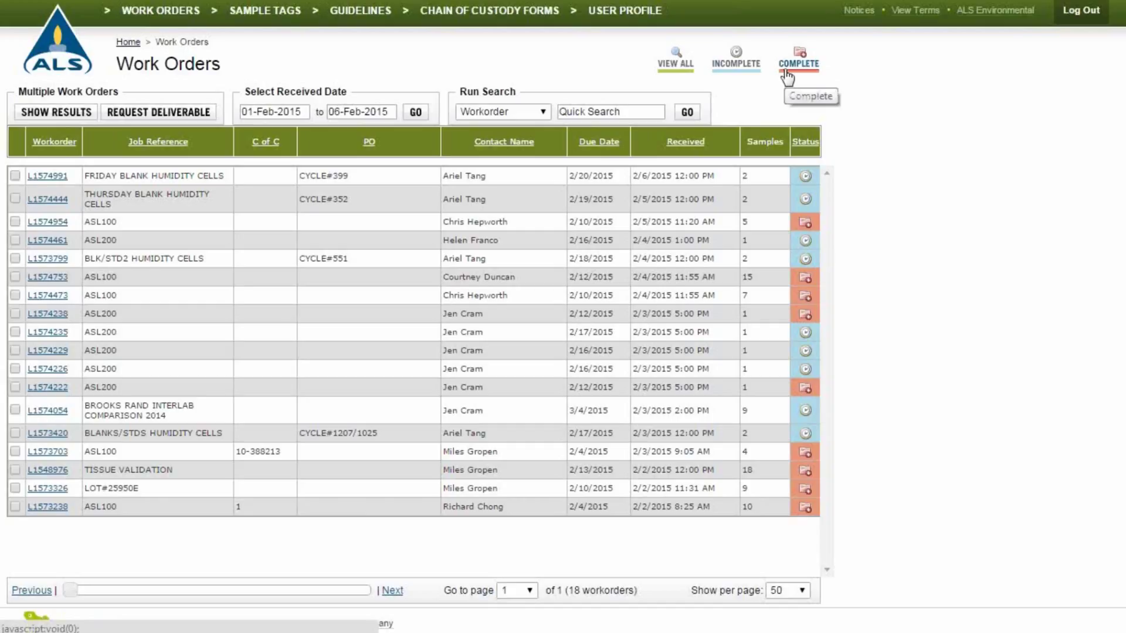
Quick-search the work orders by number for L157.
click(657, 113)
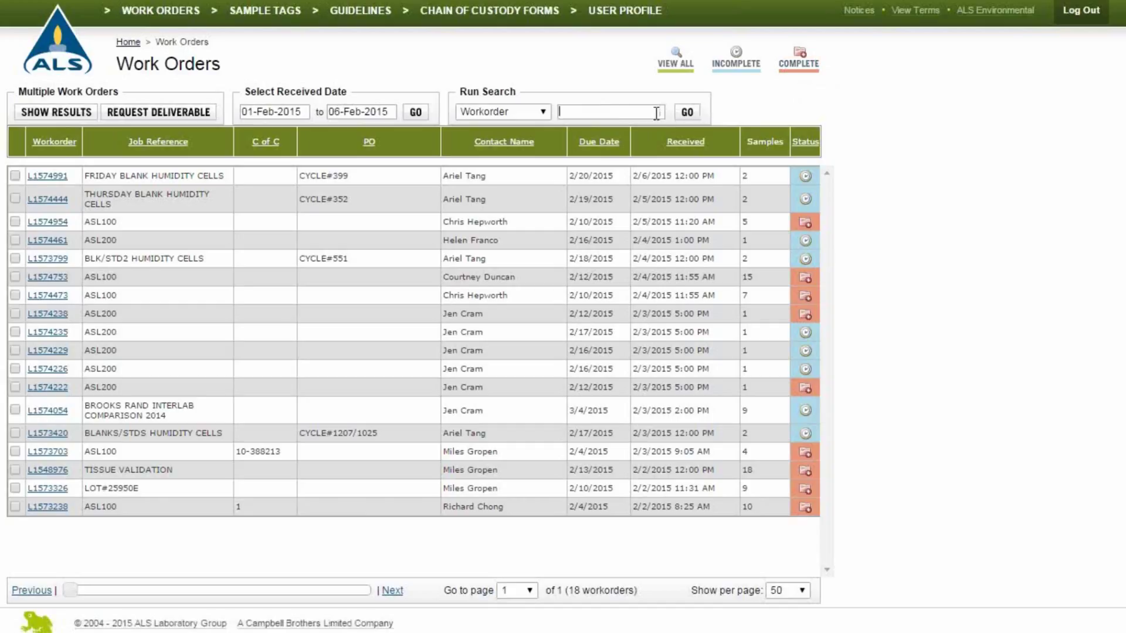
text(L157)
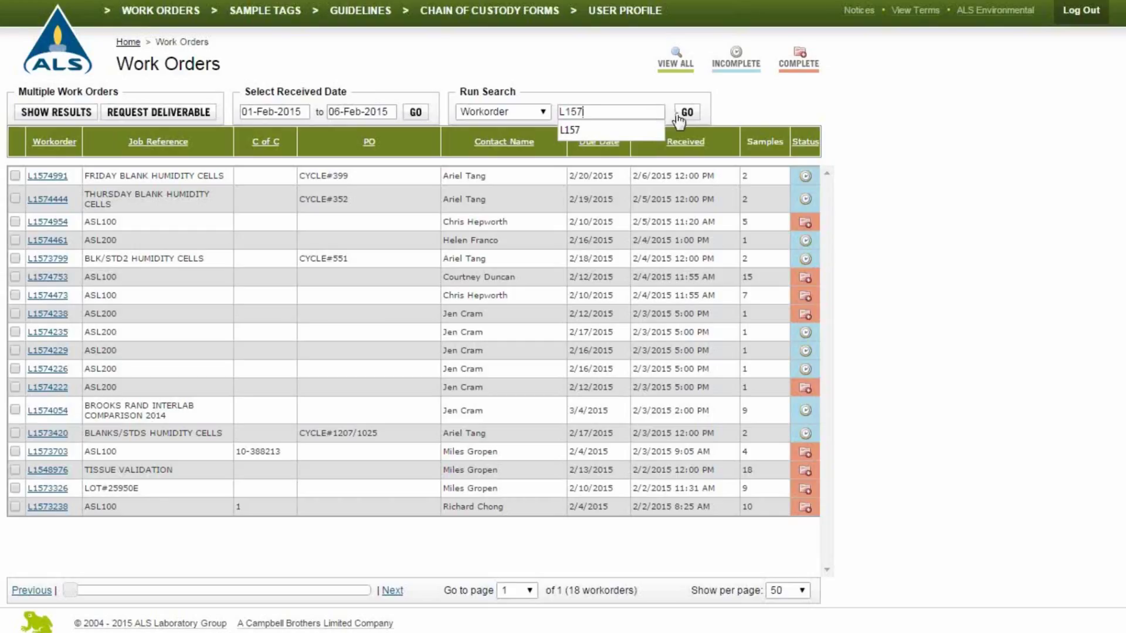
click(677, 113)
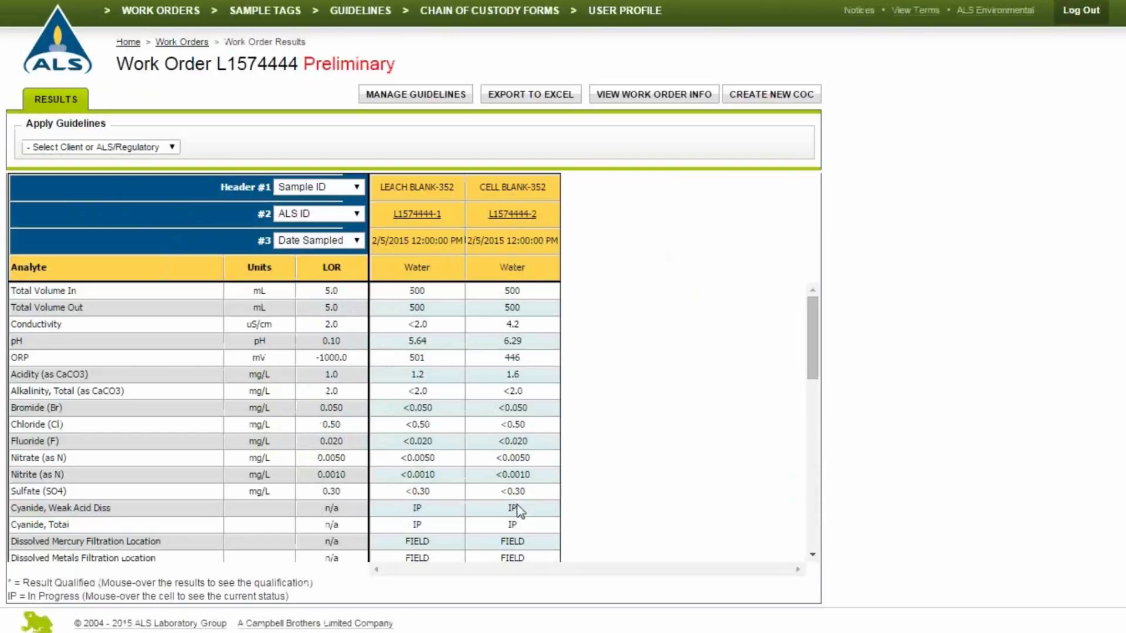
Review L1574444's results with Sample ID as Header #1 down to dissolved metals, then return to Work Orders.
mouse_move(515, 508)
click(356, 187)
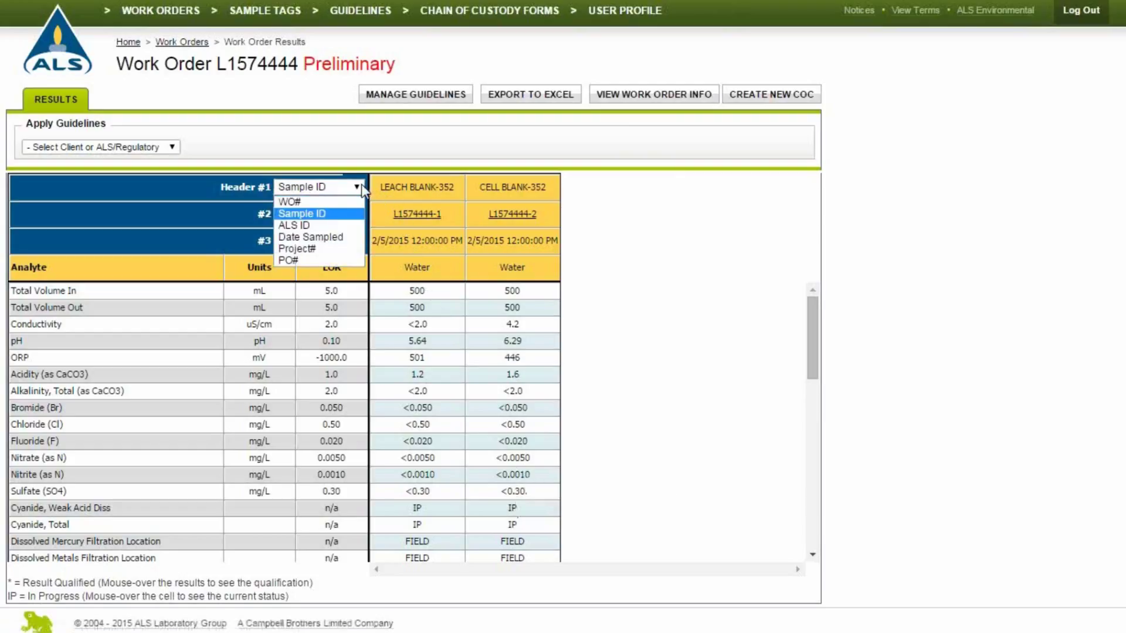
click(362, 187)
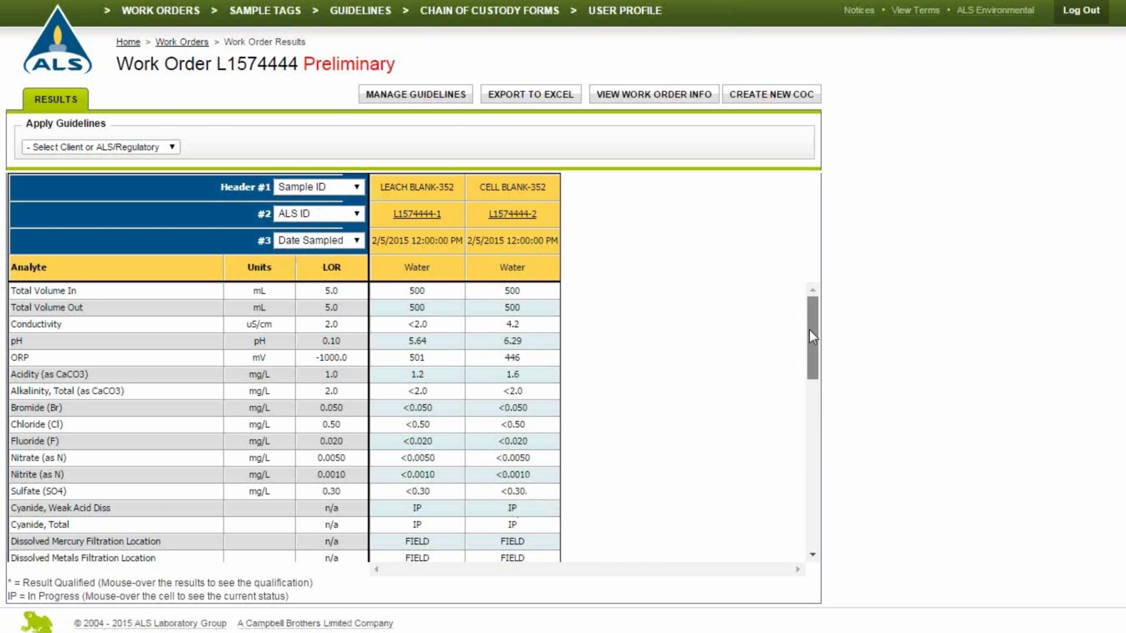
drag(809, 330, 797, 441)
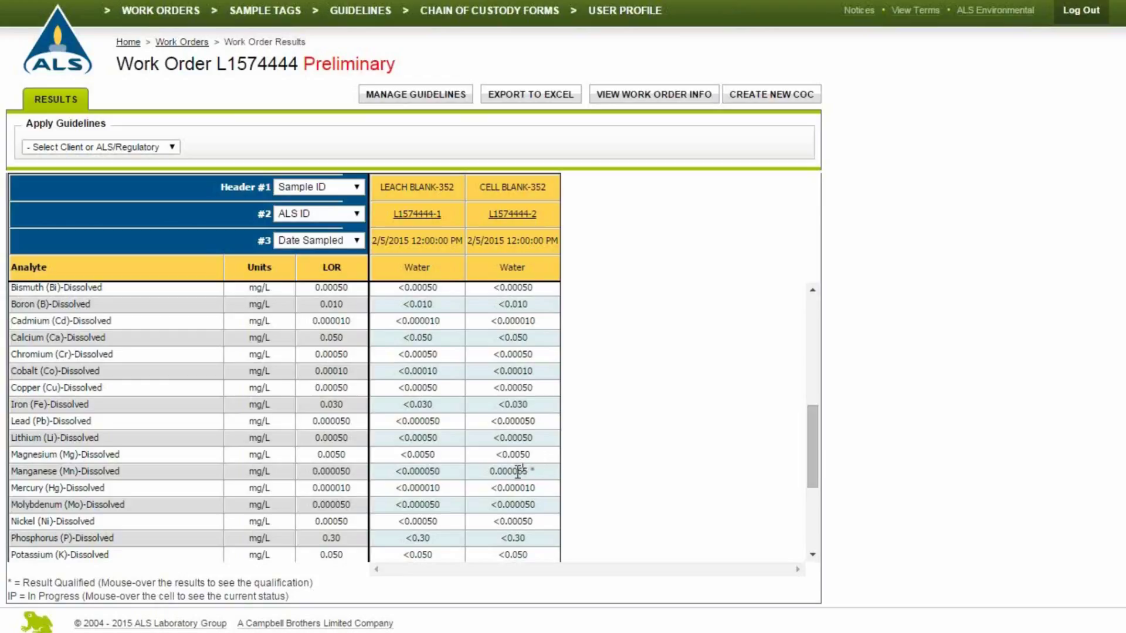
mouse_move(518, 472)
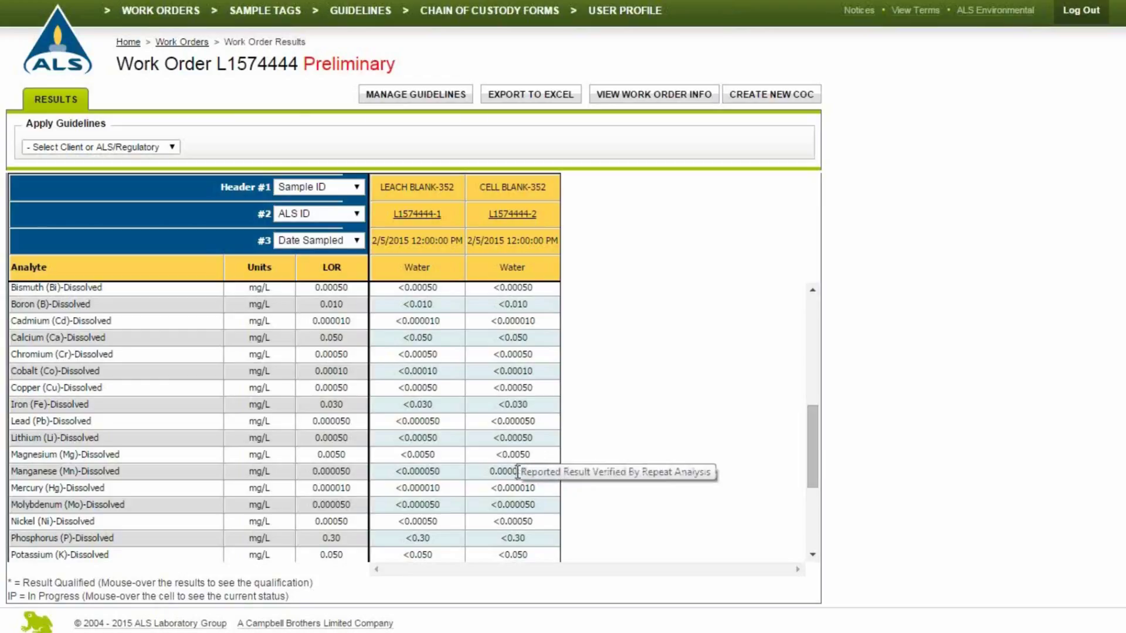
click(197, 45)
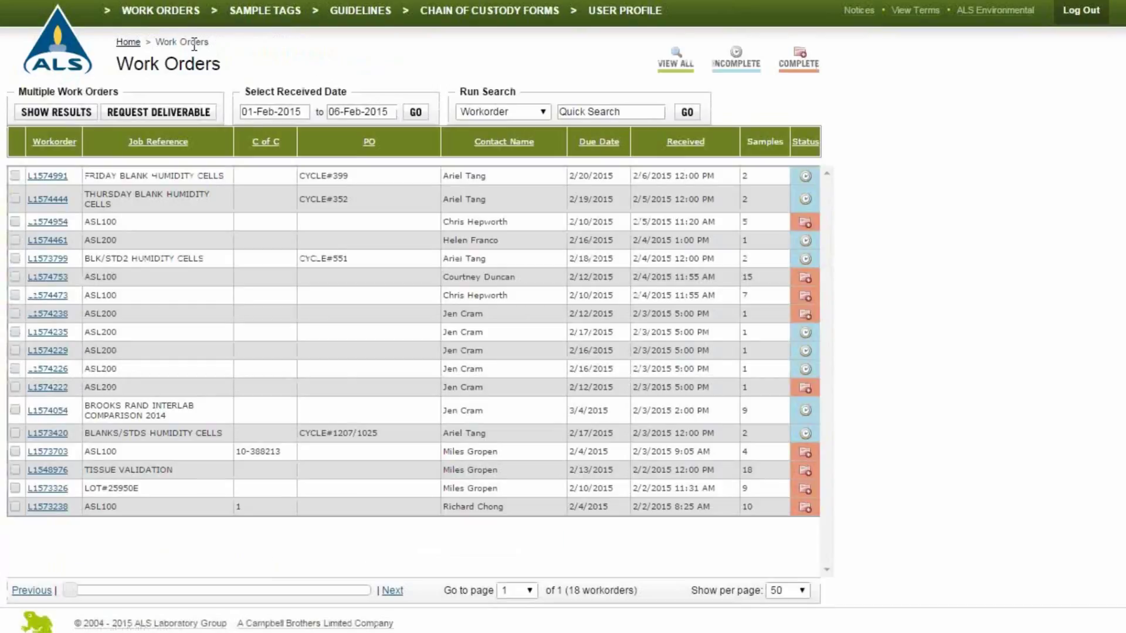
View combined results for marked work orders including L1574954 and L1574753, then return to the list.
click(19, 224)
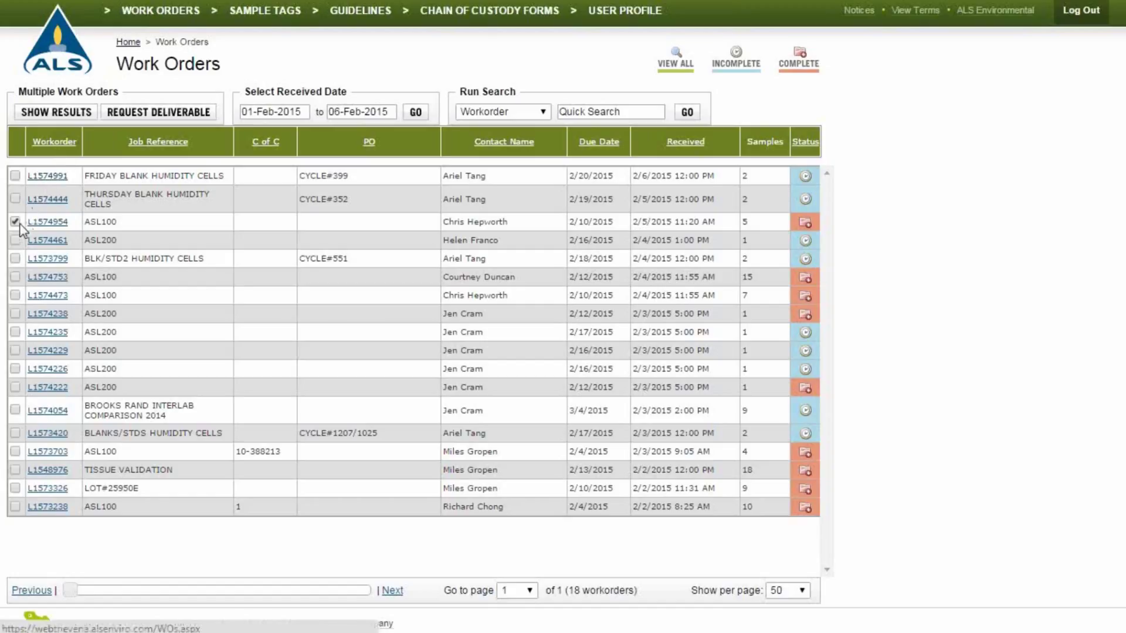
click(15, 278)
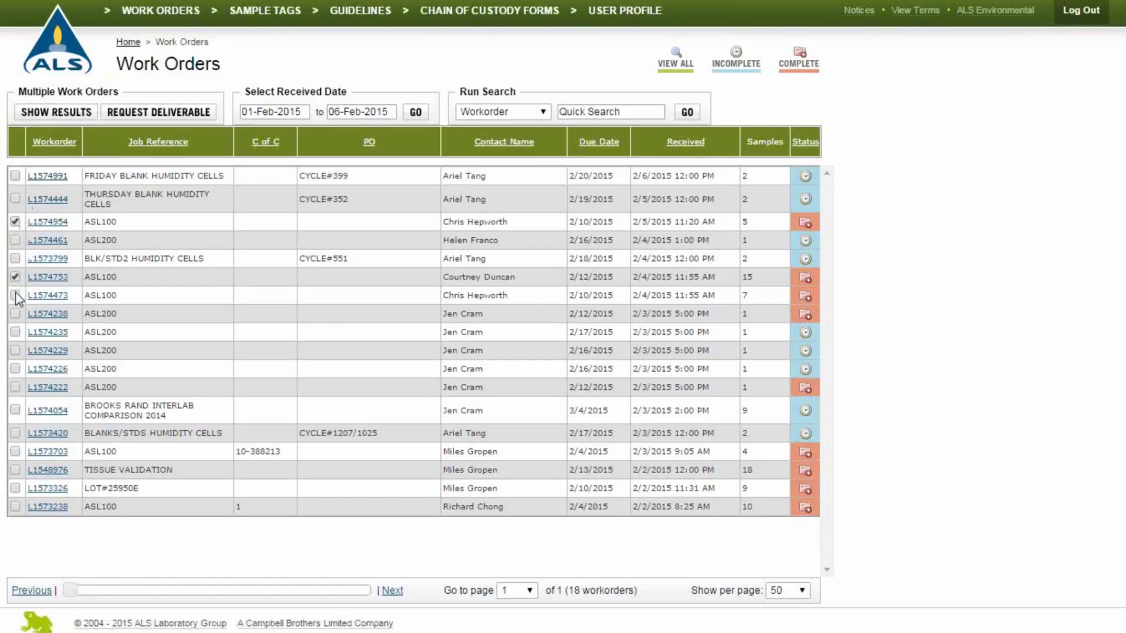
click(69, 113)
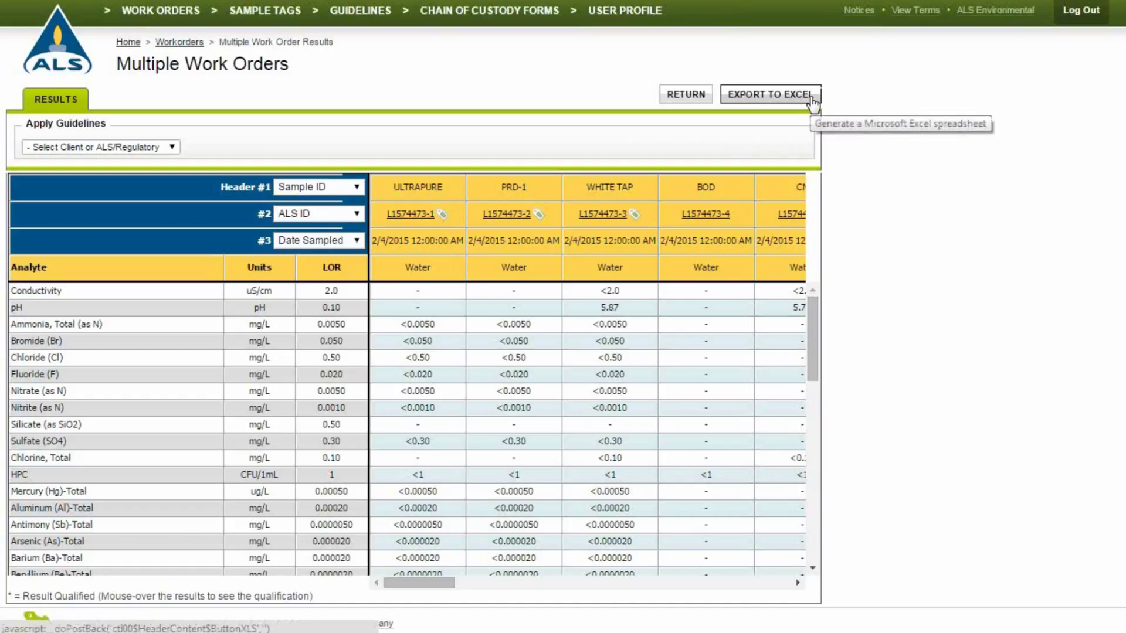
click(672, 98)
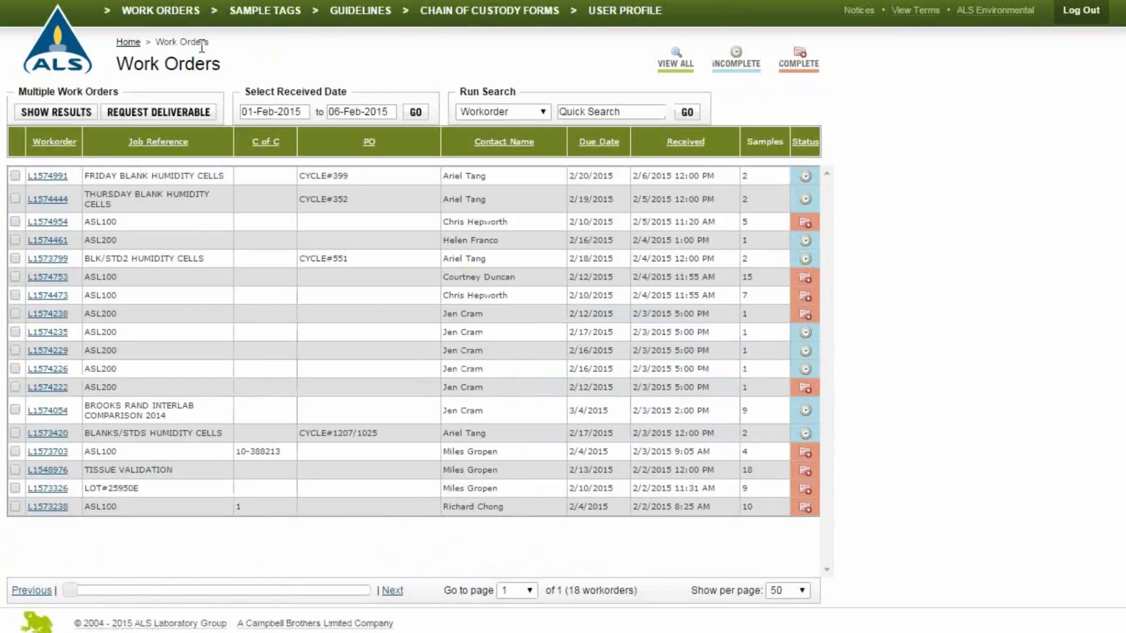
Open work order L1574473's results and set the guideline source to ALS/Regulatory.
click(66, 298)
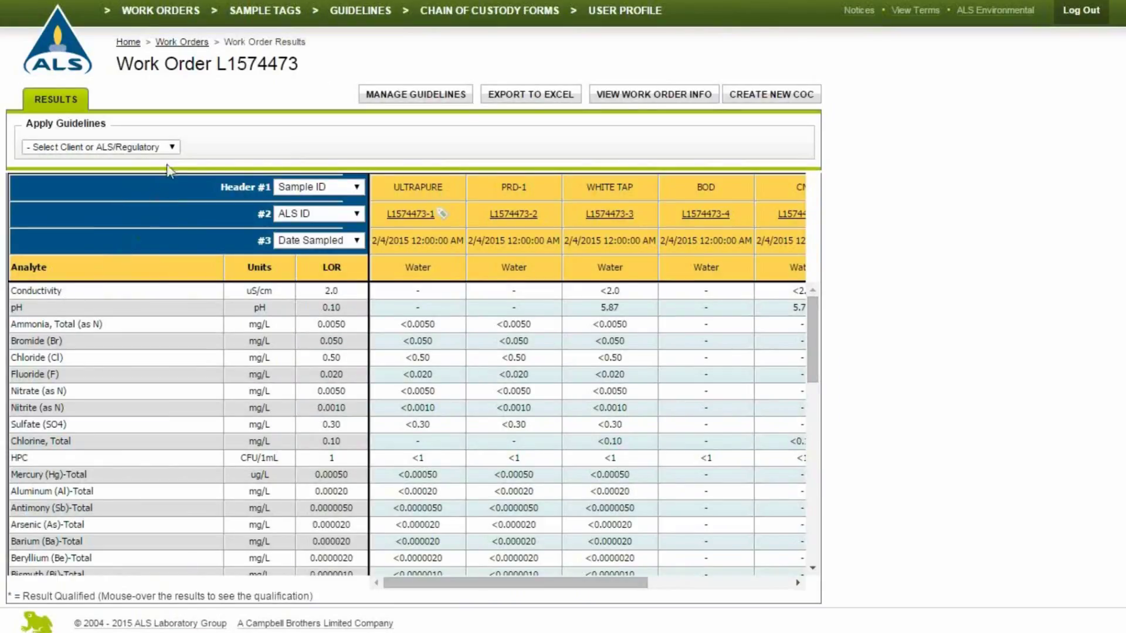
click(172, 147)
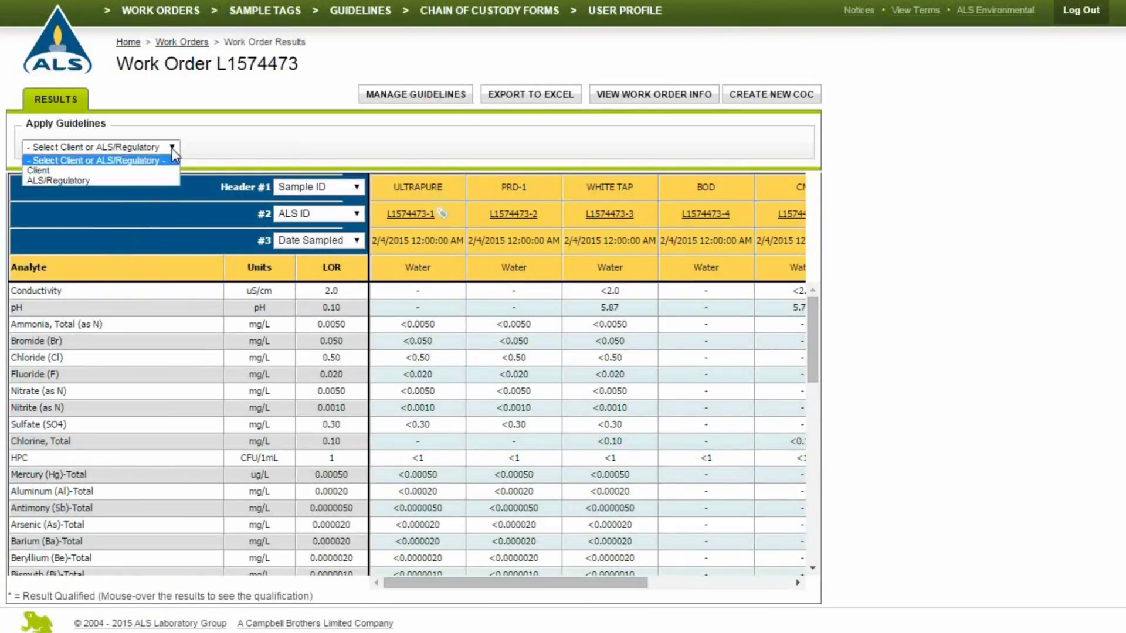
click(151, 180)
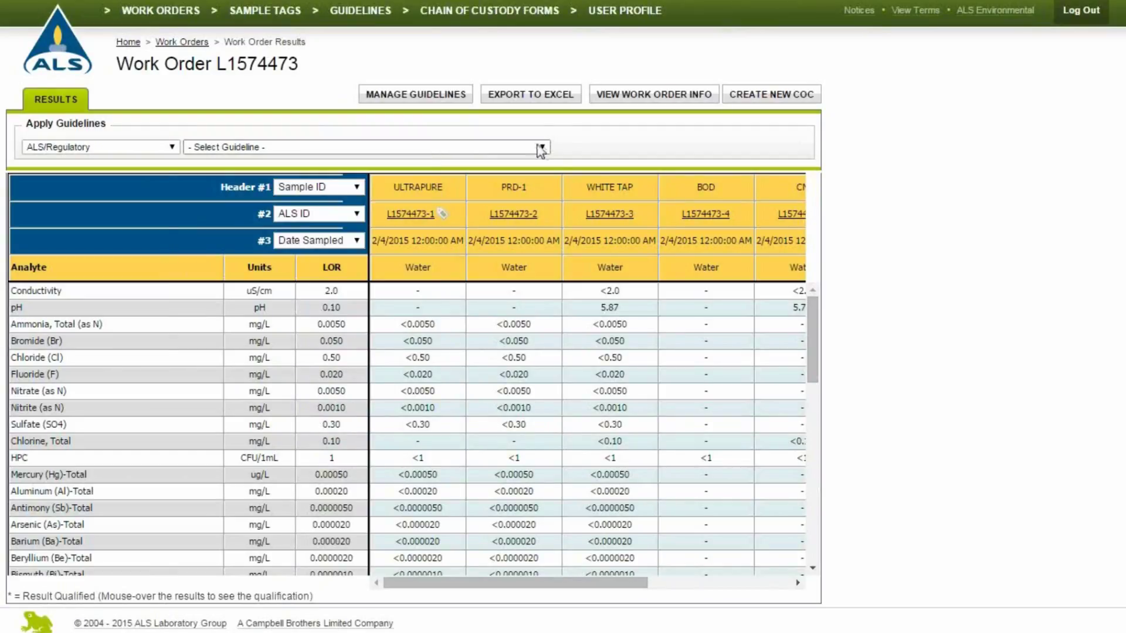
Apply the Ontario Mun.of York Sanitary Bylaw #2011-56 guideline with its ON-York+Vaughn sewer suite.
click(543, 148)
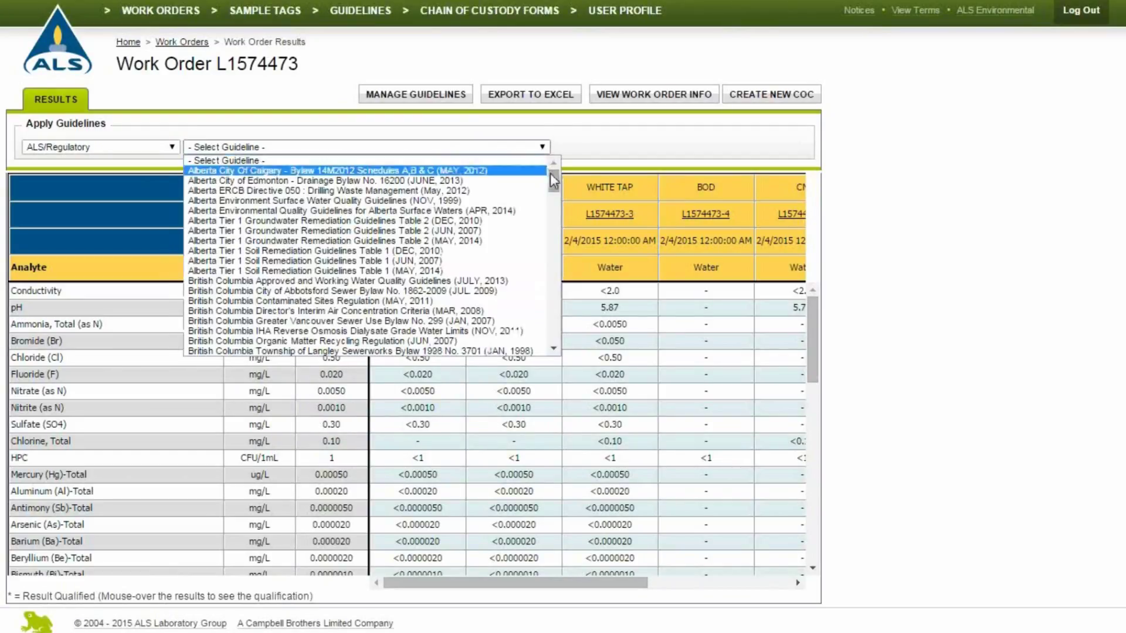
drag(551, 179, 546, 308)
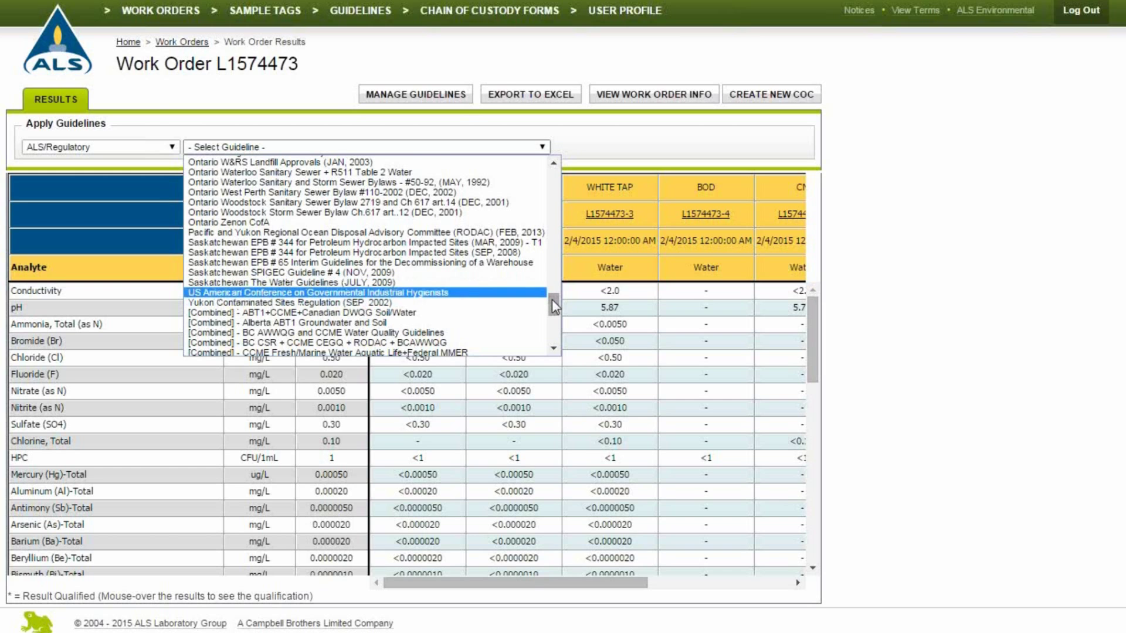
drag(552, 300, 562, 250)
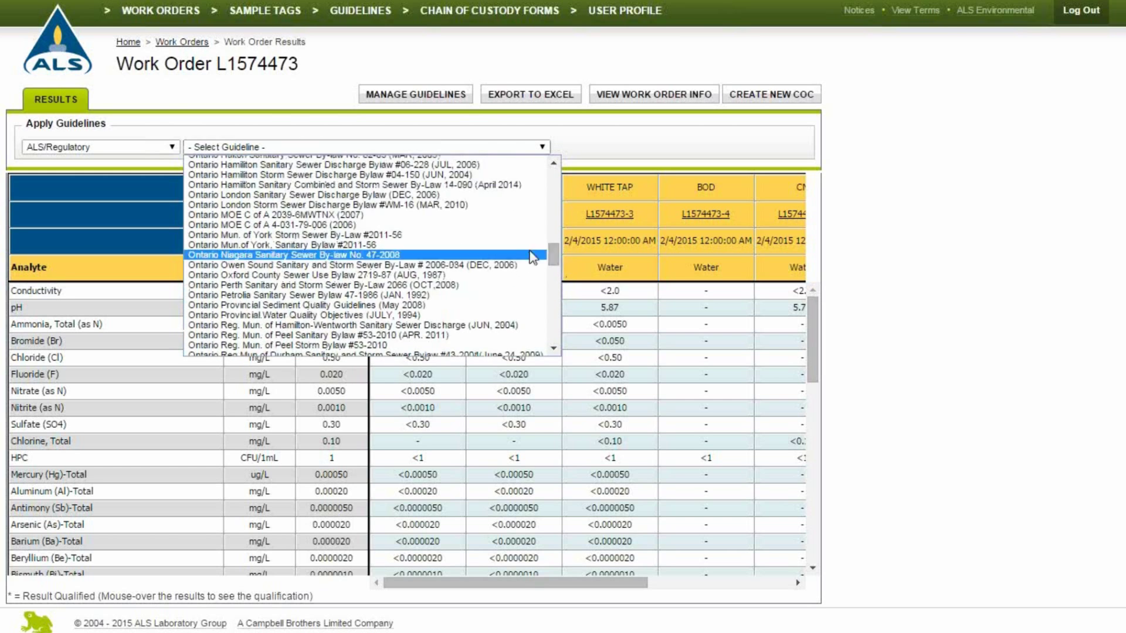
click(442, 245)
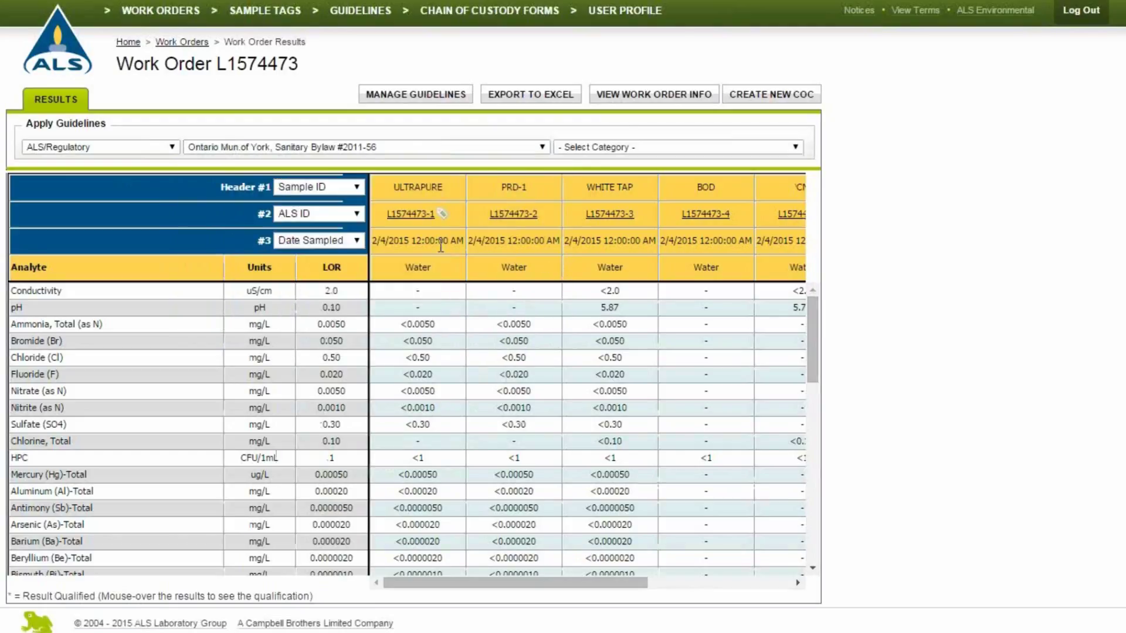
click(692, 153)
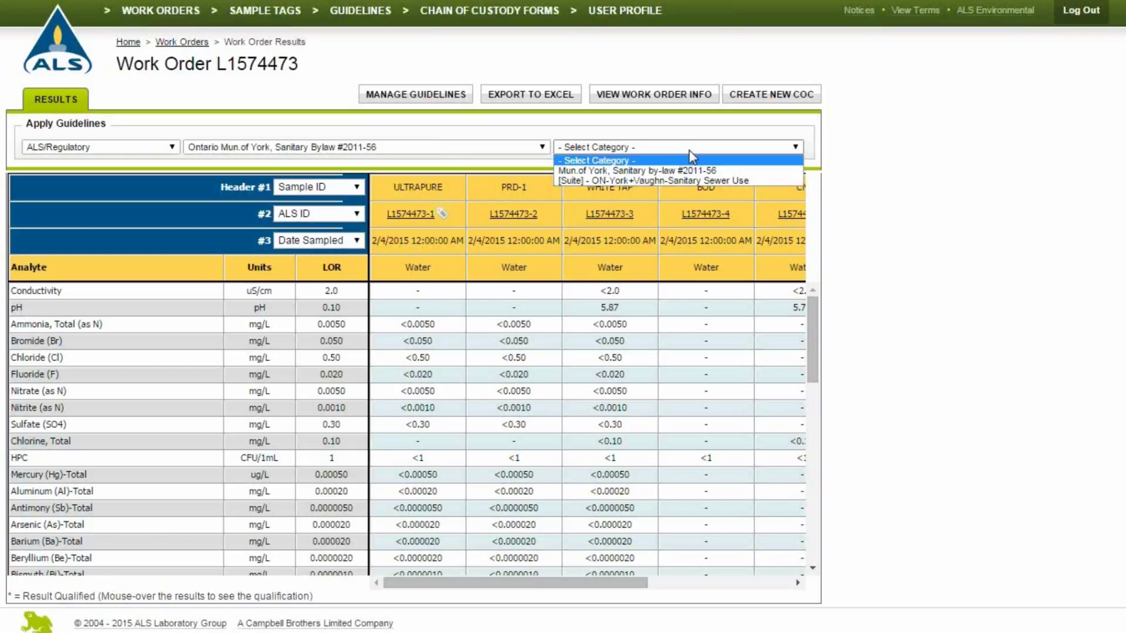
click(678, 180)
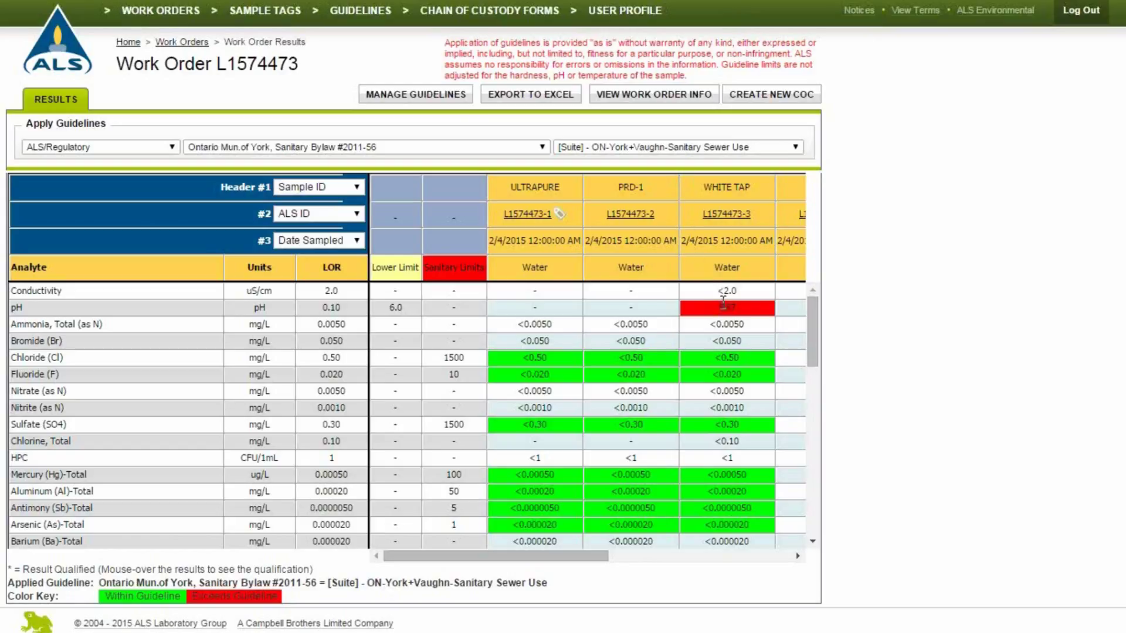
Read WHITE TAP's red pH flag showing failure of the 6.0 lower limit.
mouse_move(726, 306)
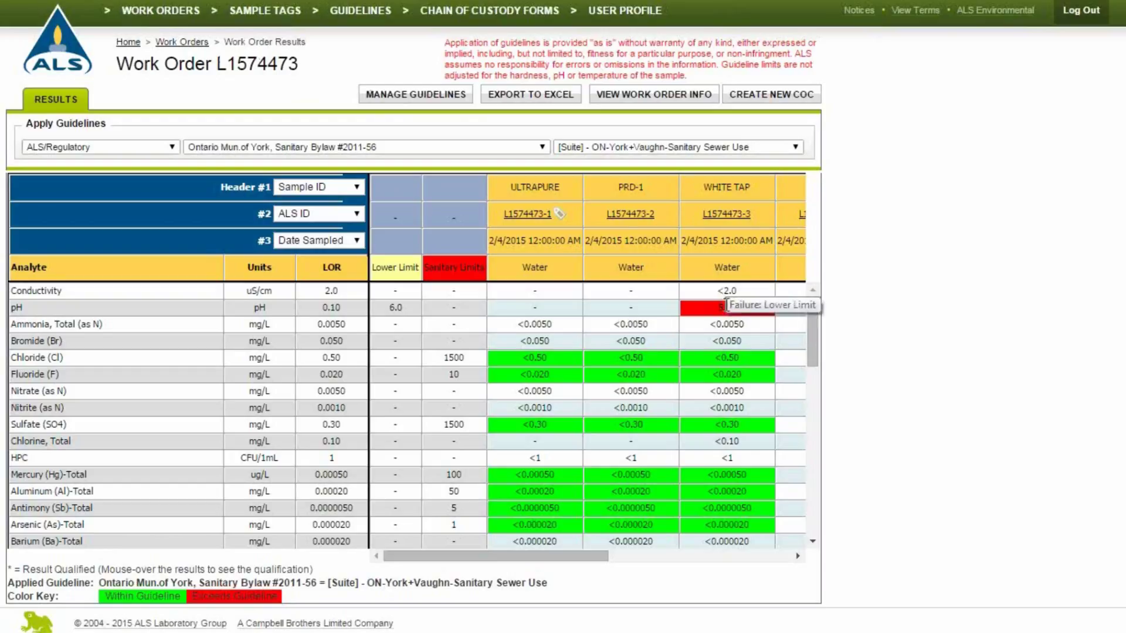
Switch the guideline source to Client and apply the Calgary DI Water guideline.
click(172, 147)
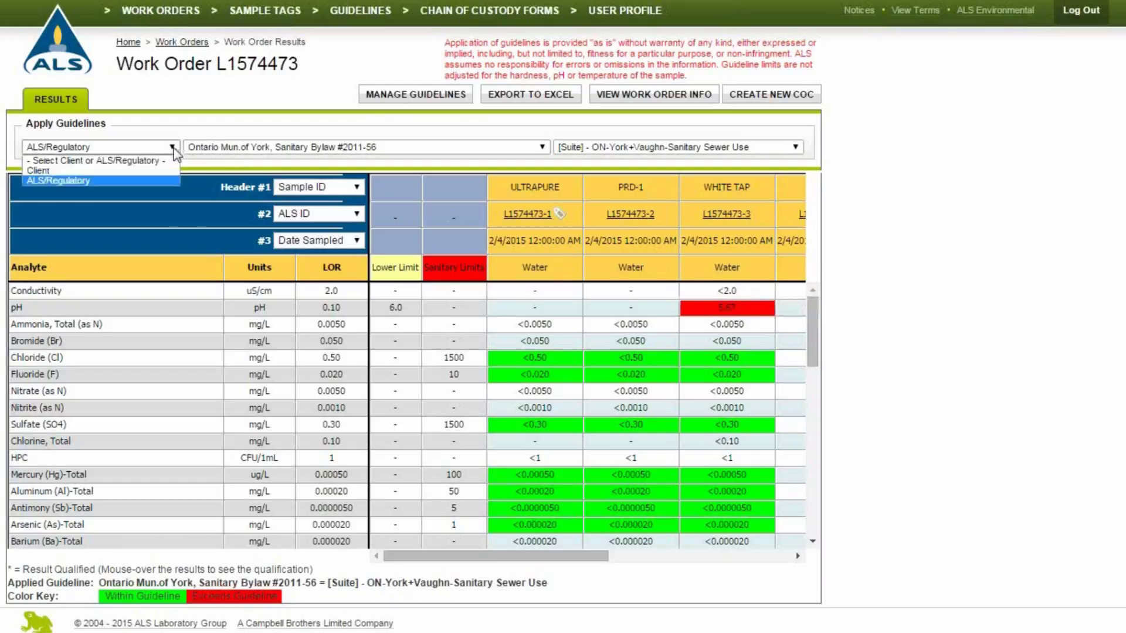
click(176, 179)
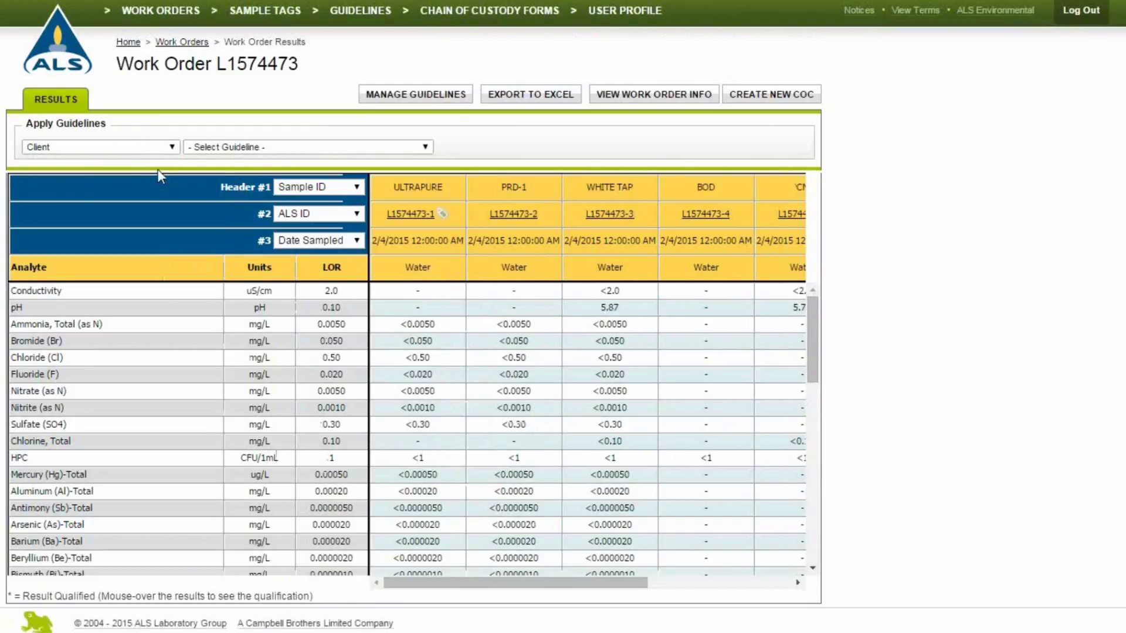
click(269, 147)
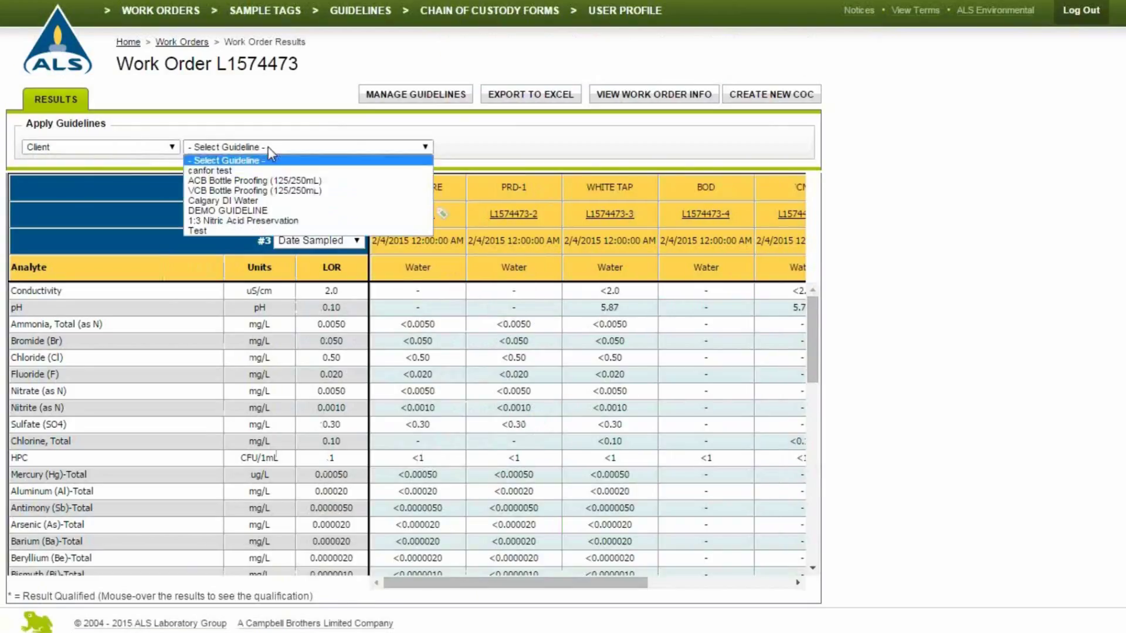
click(261, 201)
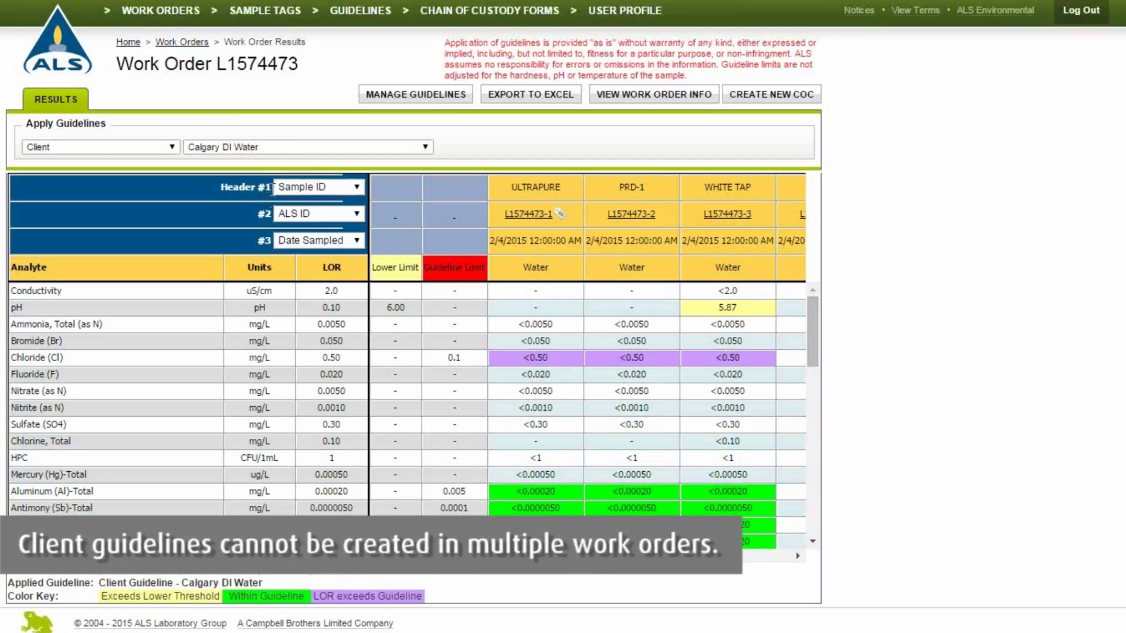
Open Manage Guidelines, start and cancel a new guideline, then go back to L1574473.
click(422, 97)
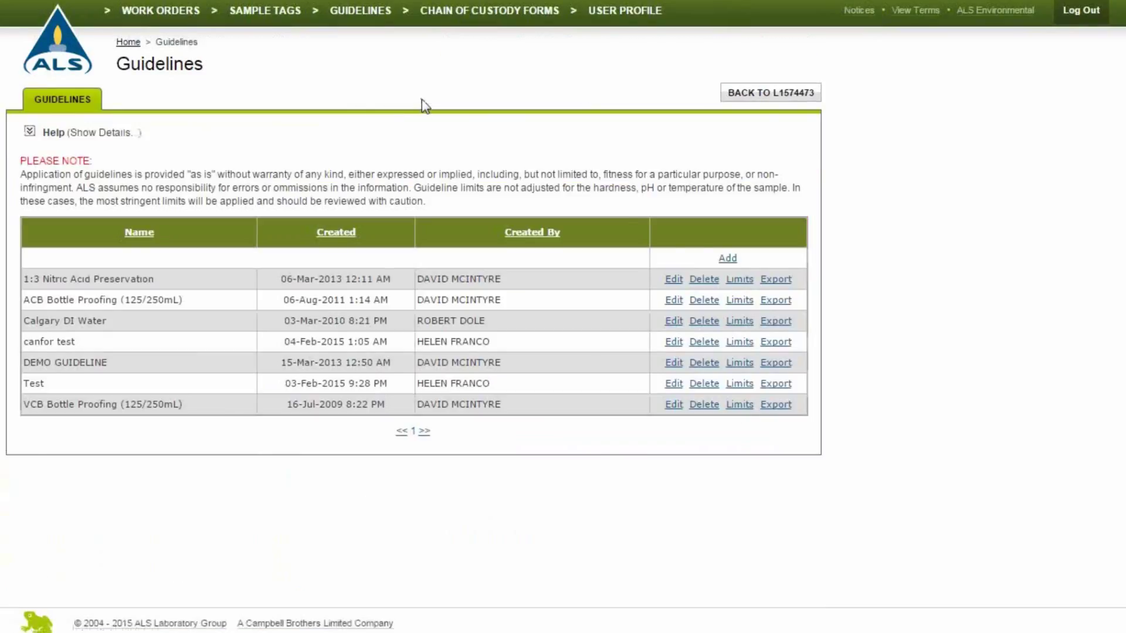
click(729, 259)
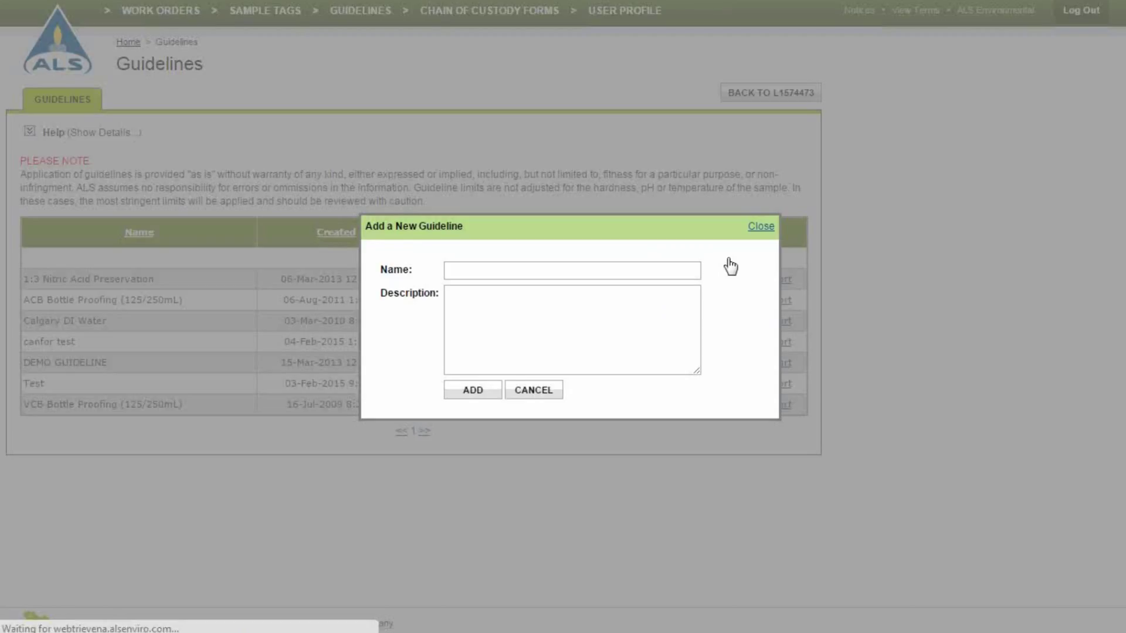
click(757, 229)
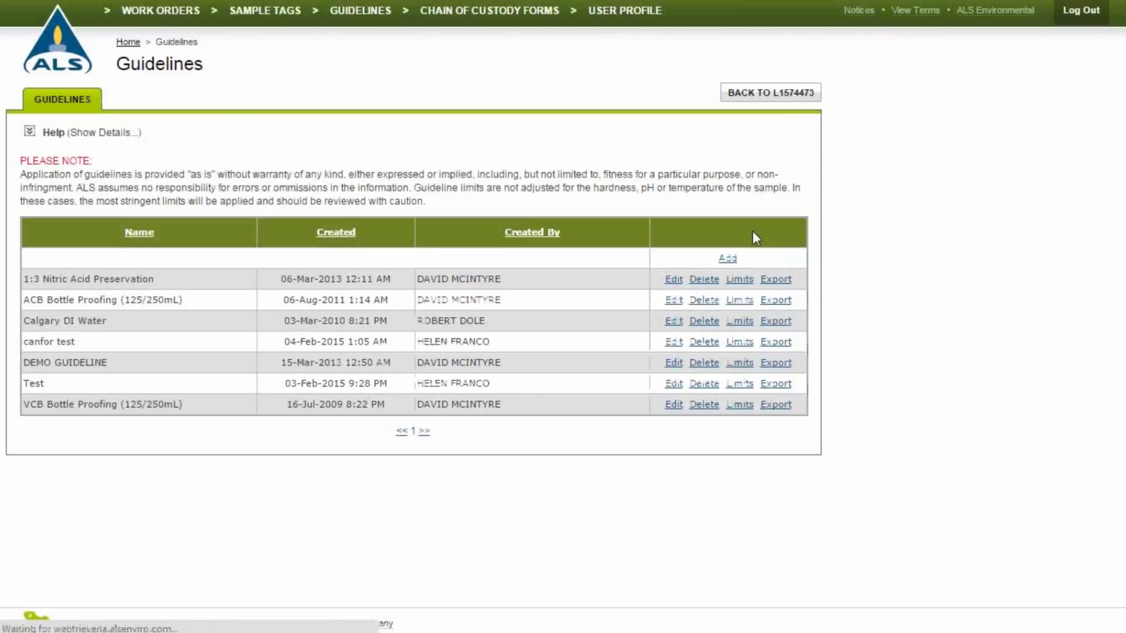
click(780, 96)
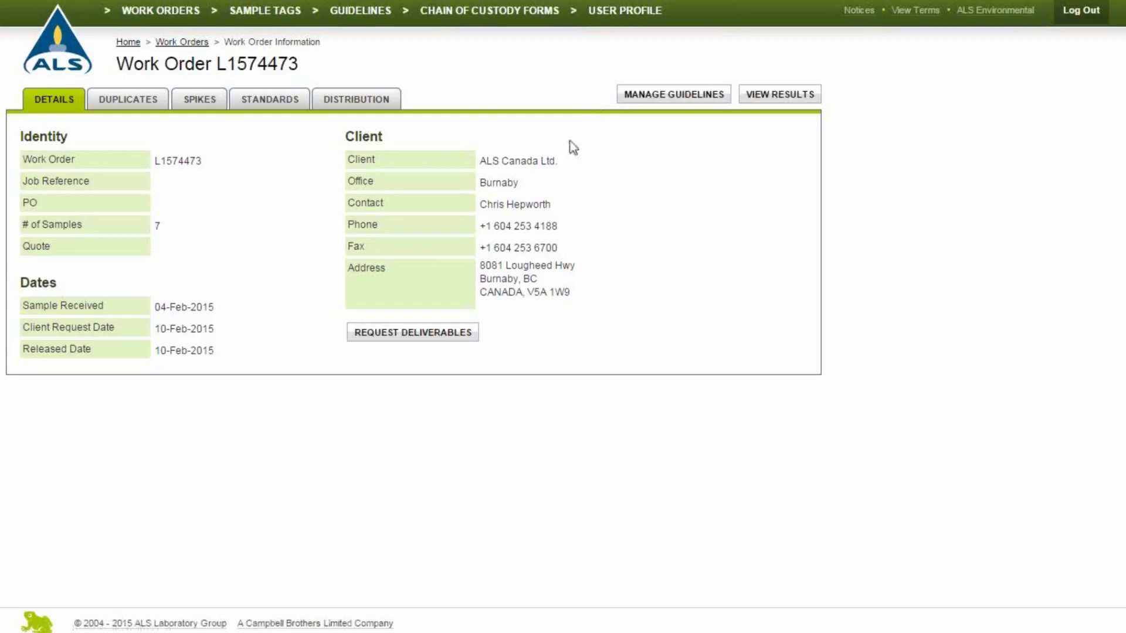
Request a Results as PDF deliverable for work order L1574473 and dismiss the confirmation.
click(452, 335)
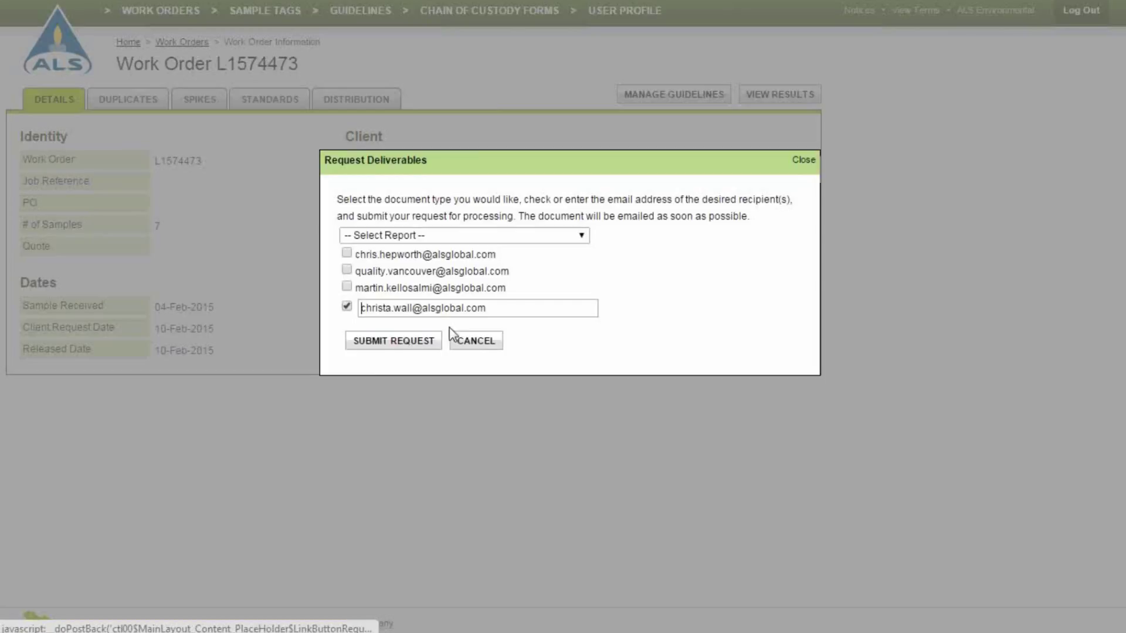
click(572, 235)
click(552, 262)
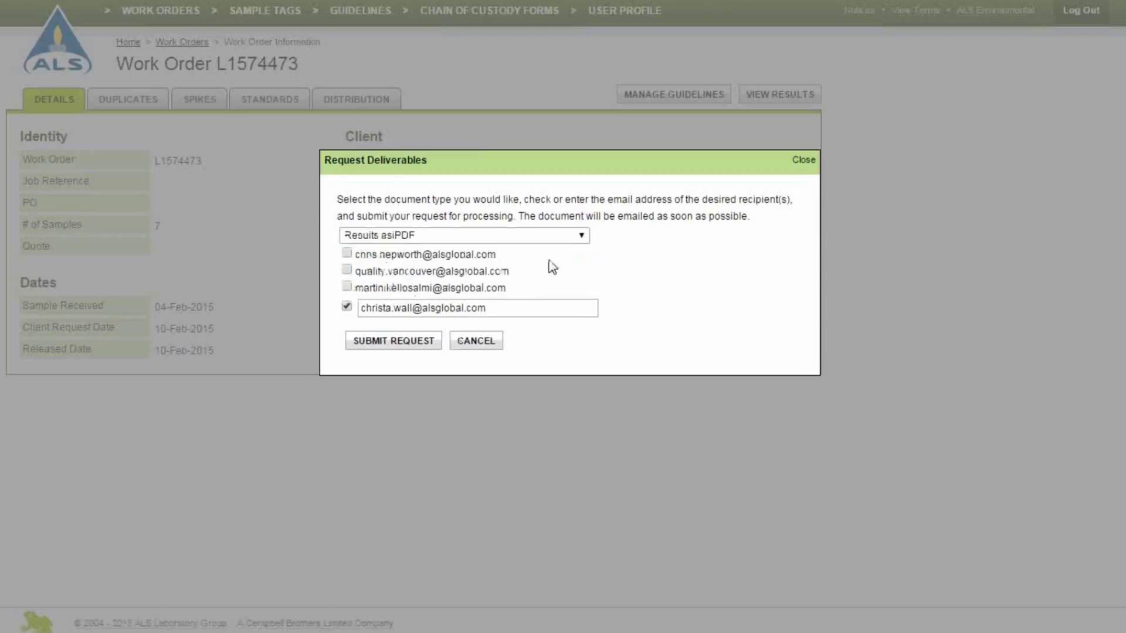
click(413, 345)
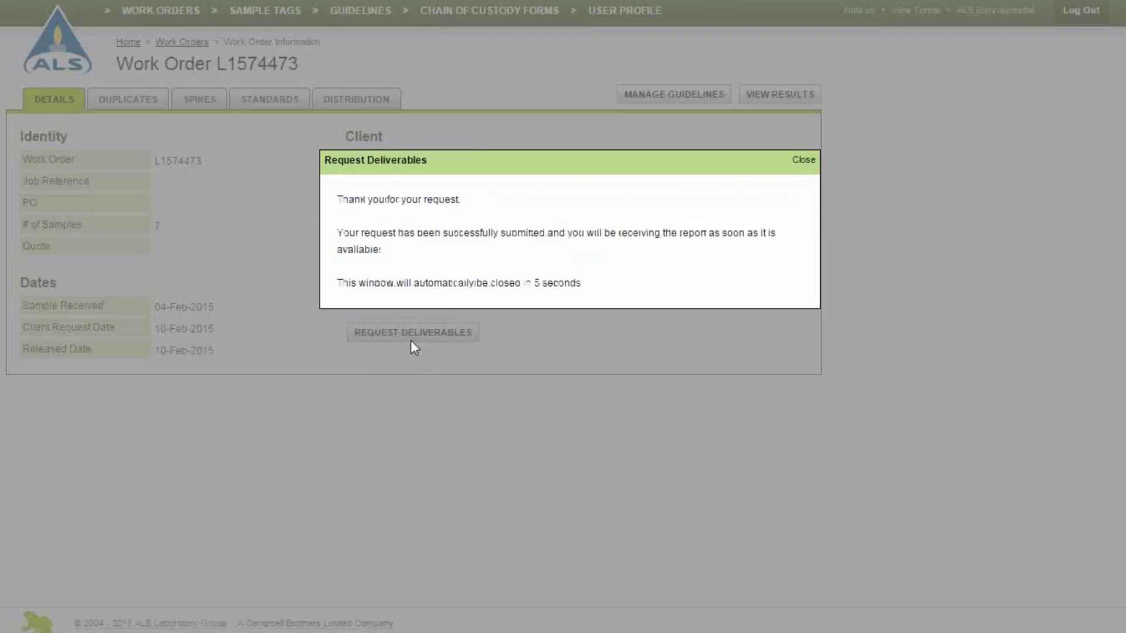
click(801, 165)
Fill a new chain-of-custody form with the invoice e-mail address and special instructions 'test'.
click(812, 101)
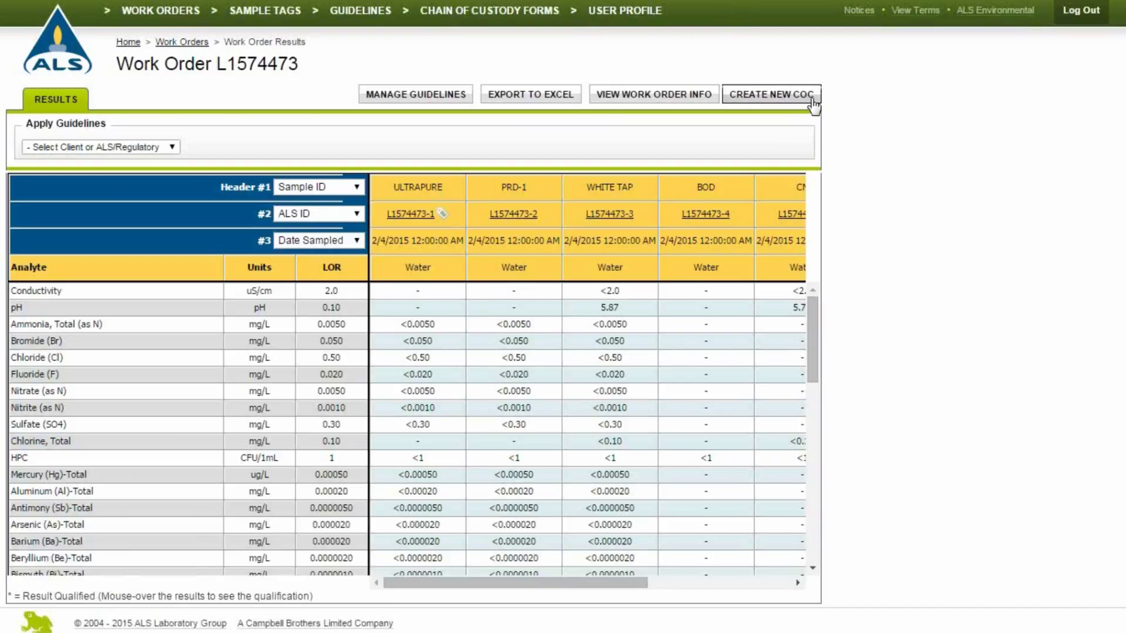
click(814, 103)
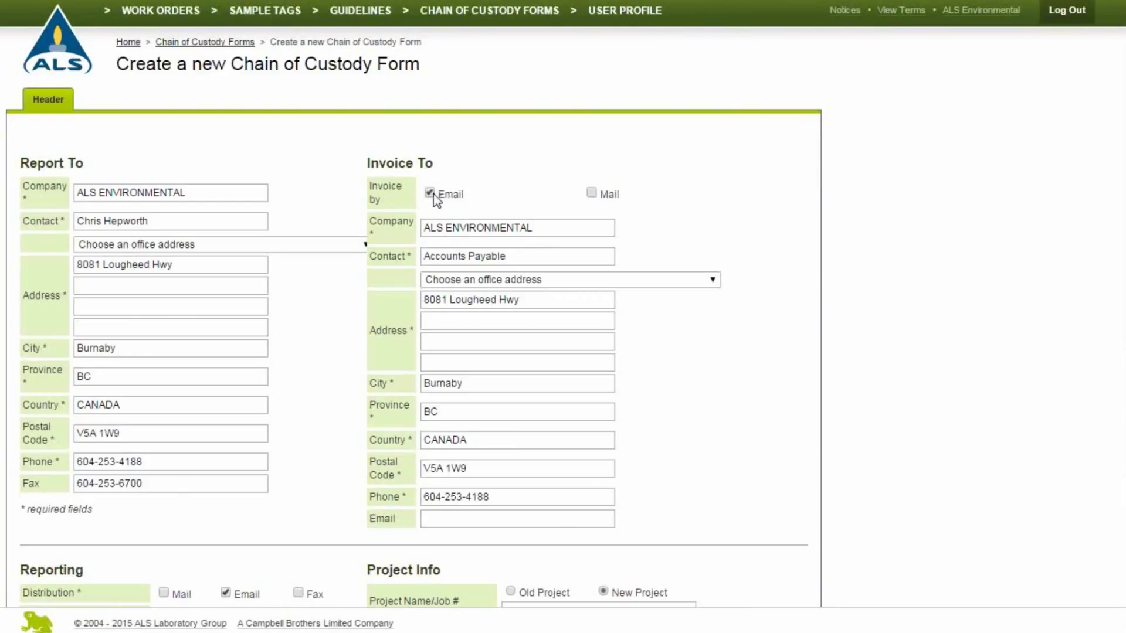
click(450, 521)
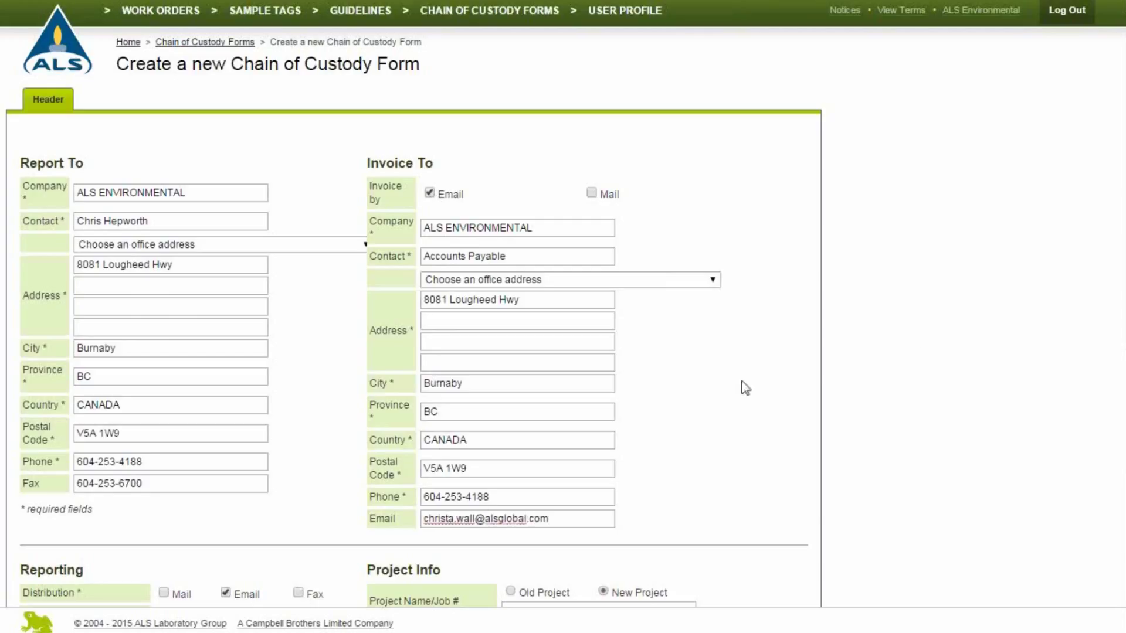
scroll(745, 388, down, 3)
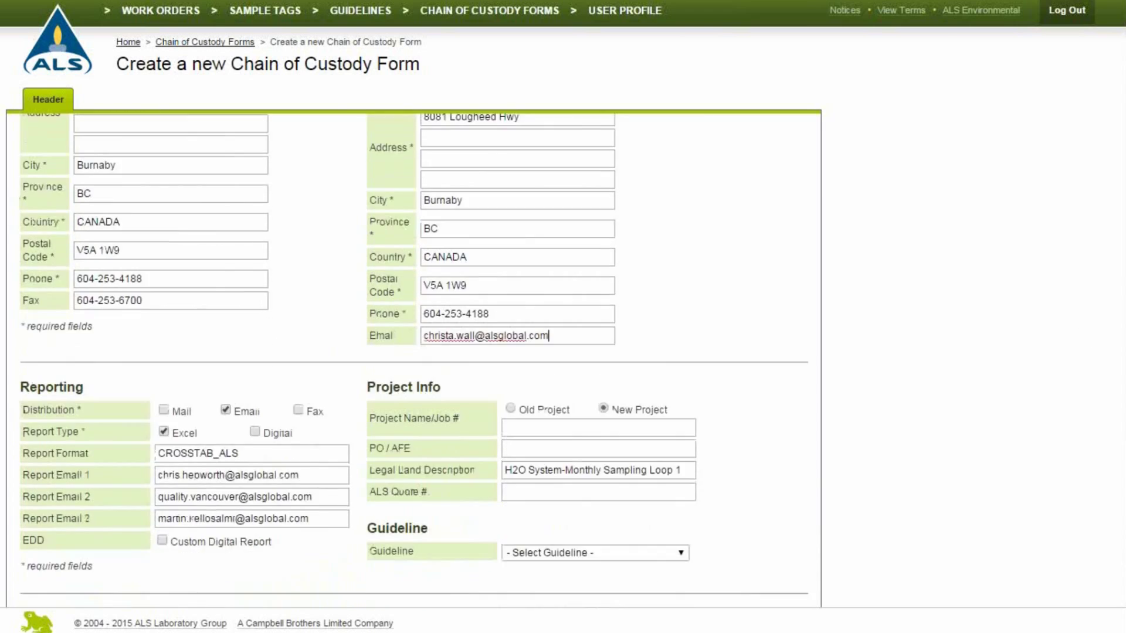
scroll(836, 474, down, 5)
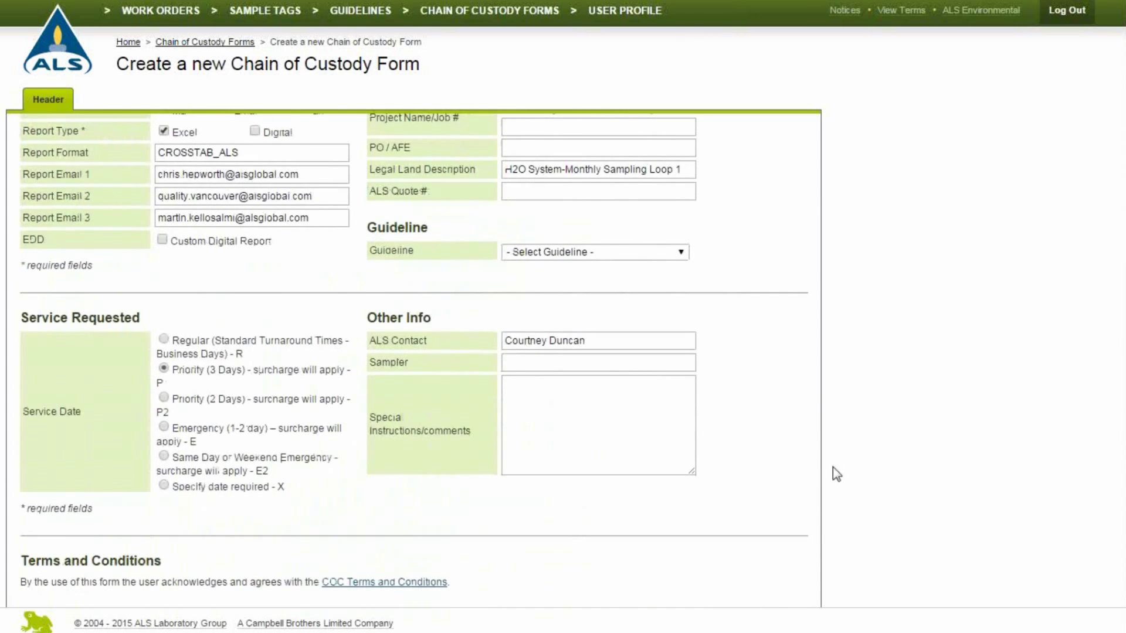
click(505, 404)
text(test)
scroll(1086, 382, down, 1)
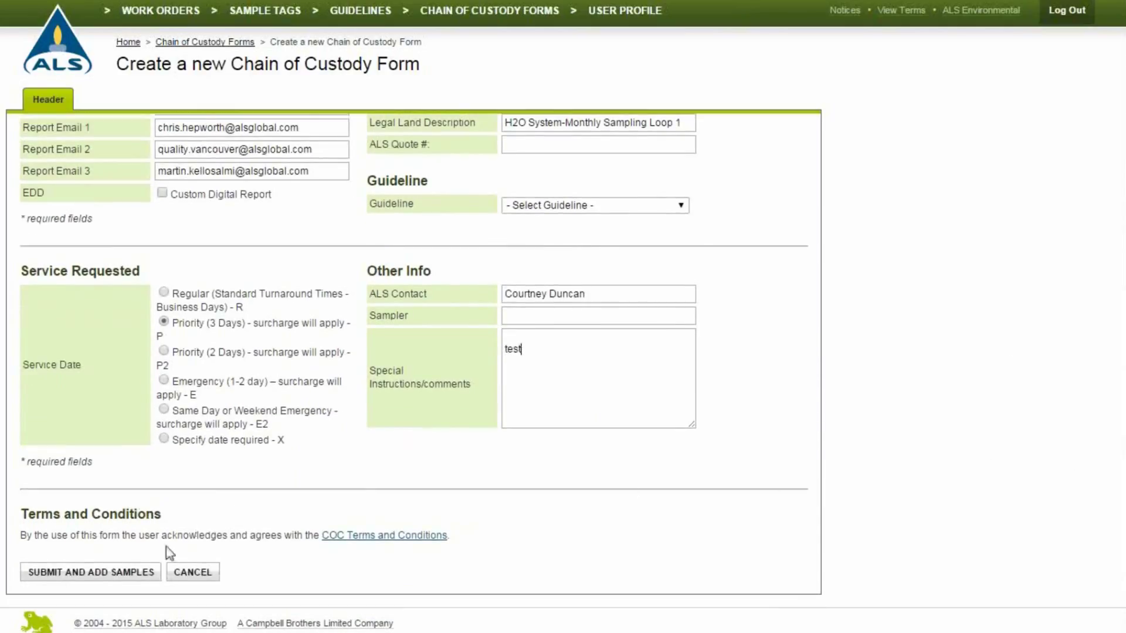
Submit the form, then open work order L1574954's results from the Work Orders list.
click(138, 573)
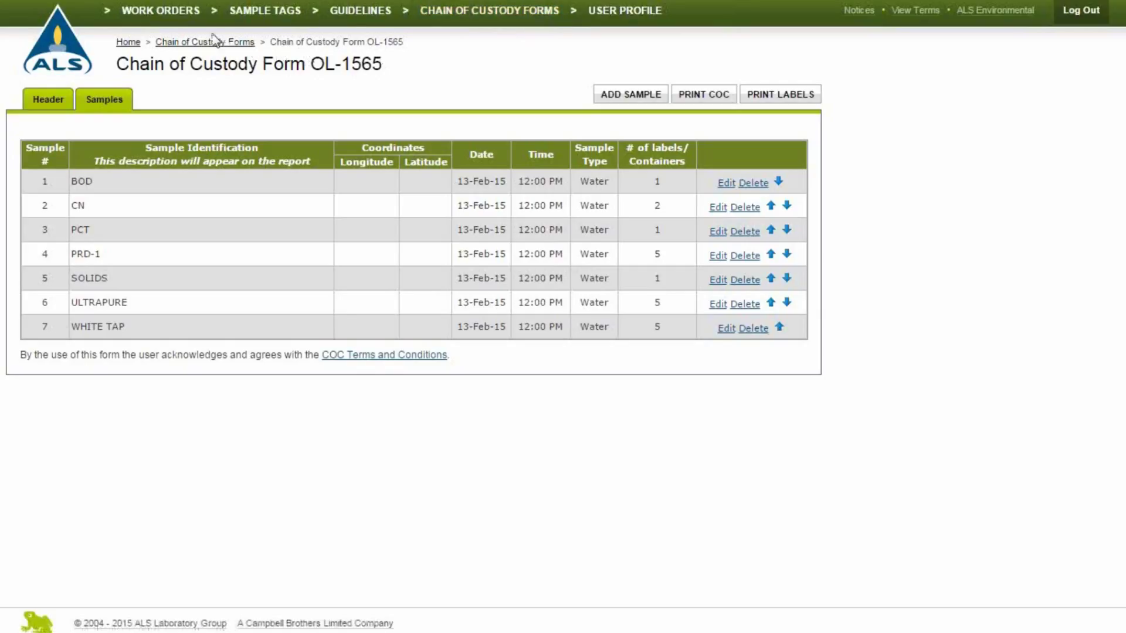
click(188, 17)
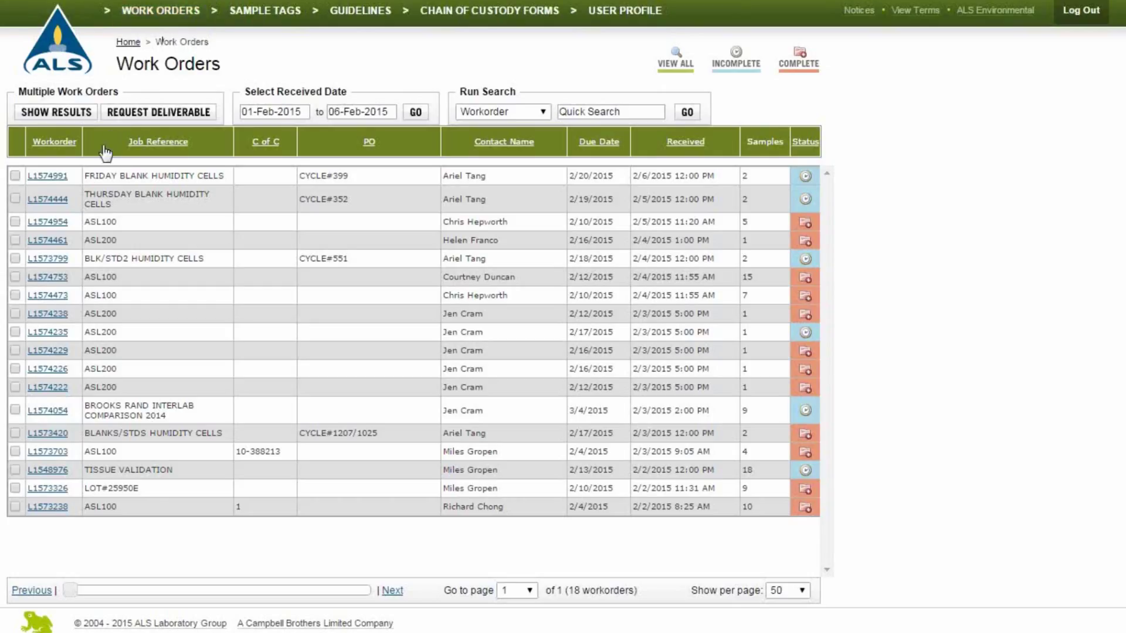
click(48, 222)
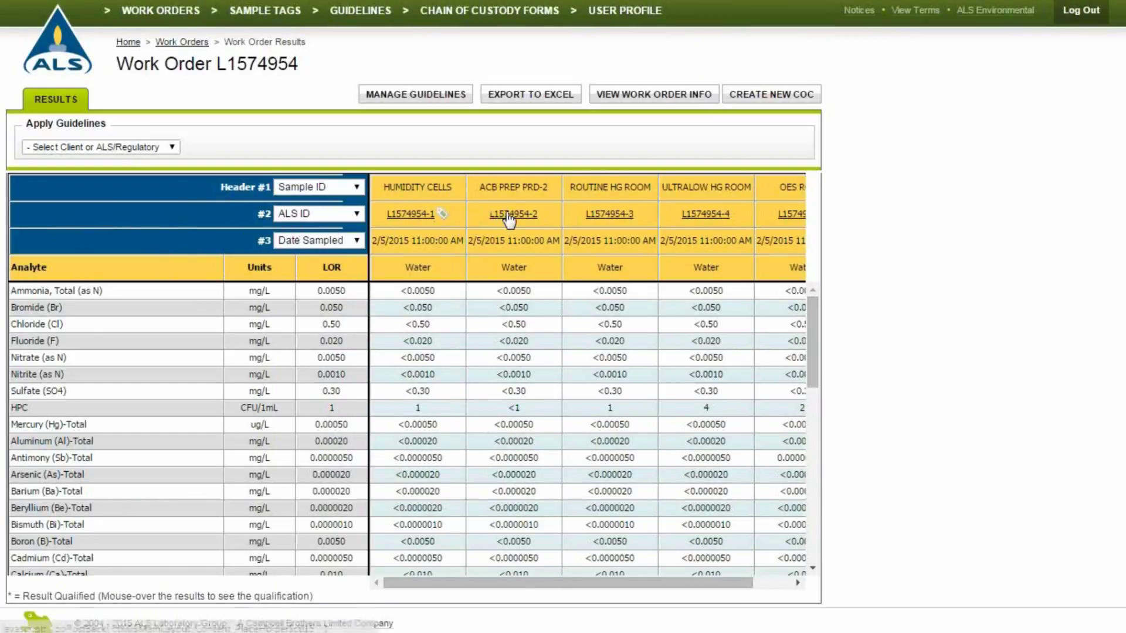
Add sample L1574954-2 to a new sample tag named 'Abc Tag' and view the tag list.
mouse_move(505, 218)
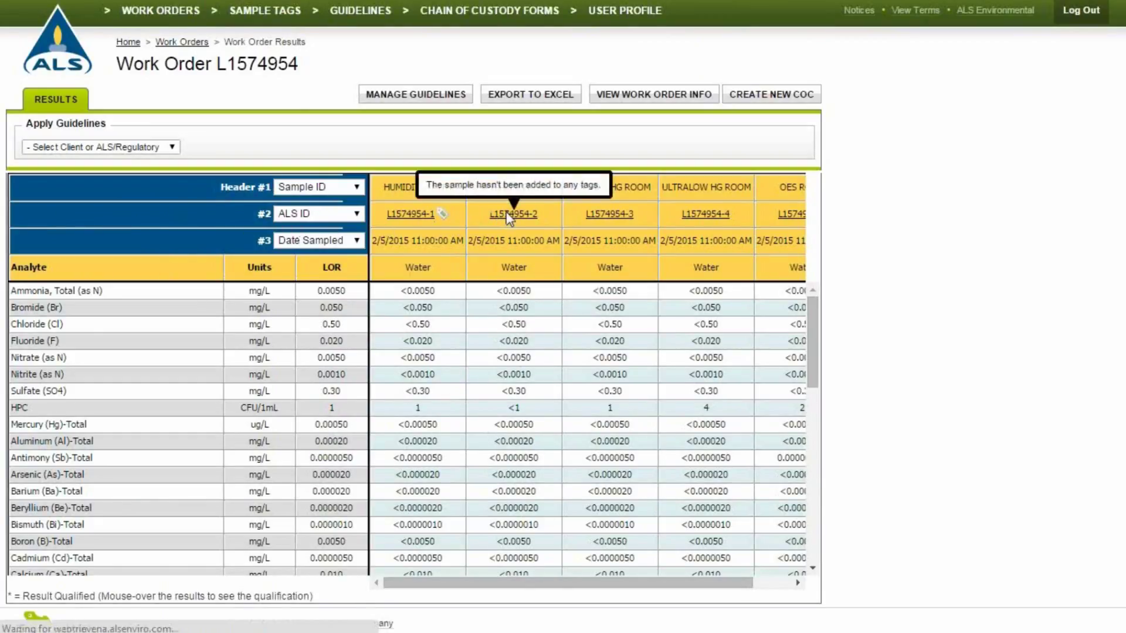
click(508, 217)
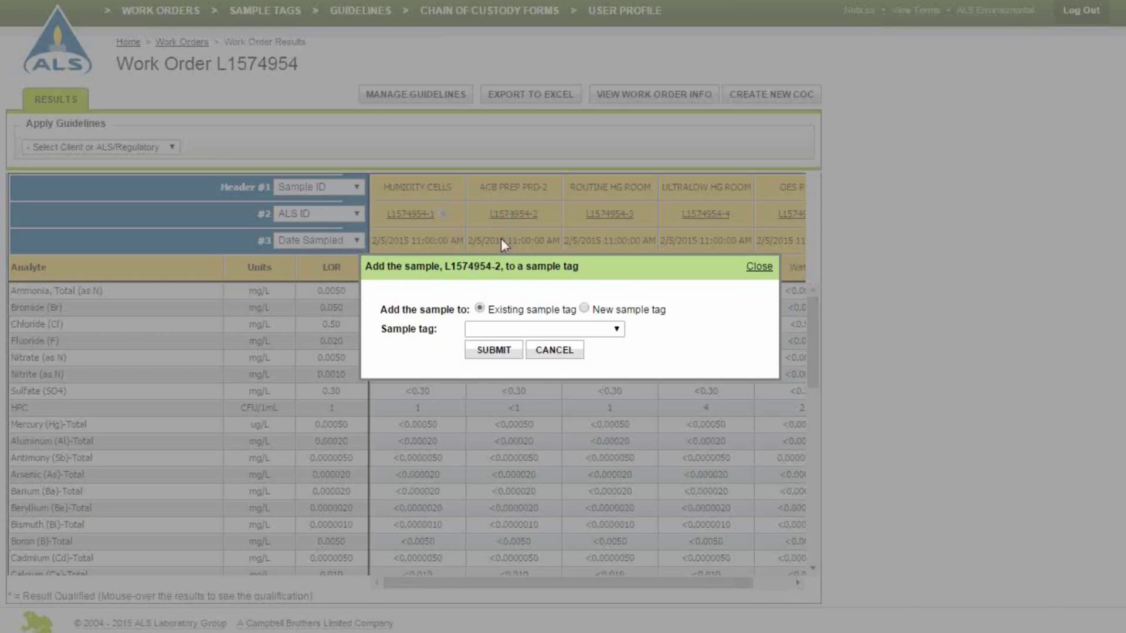
click(585, 309)
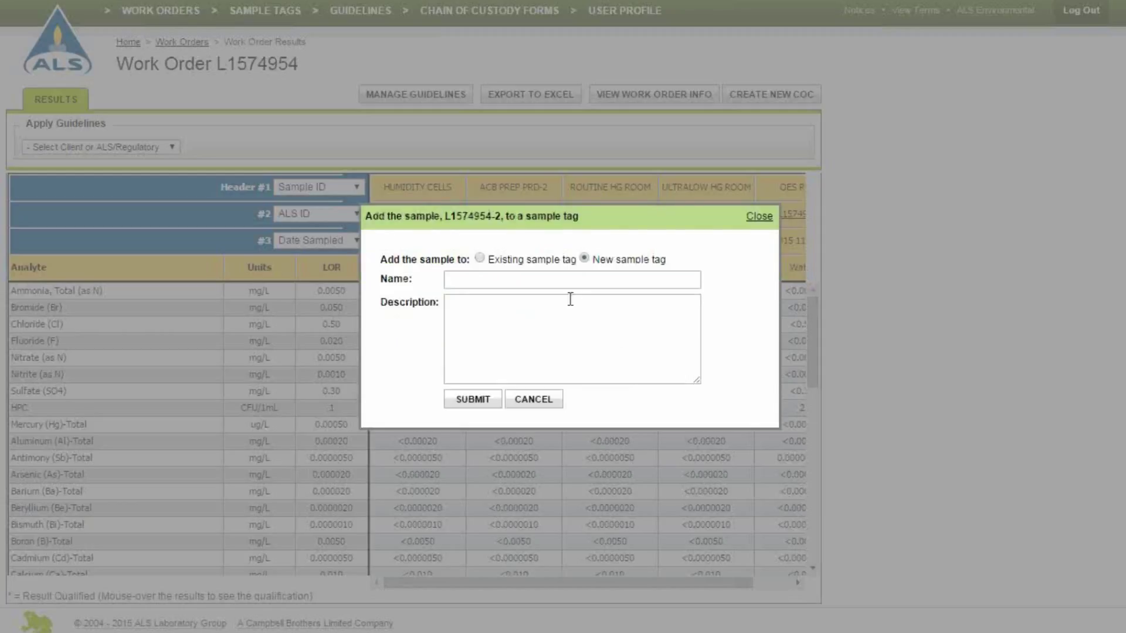
text(Apc Tag)
click(486, 399)
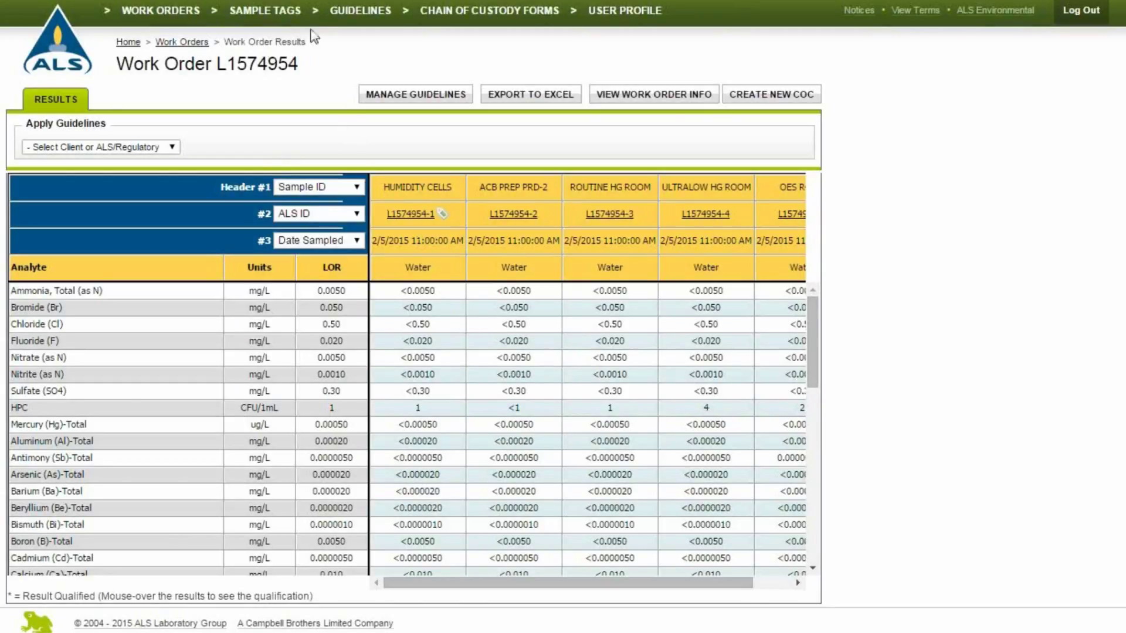
click(296, 14)
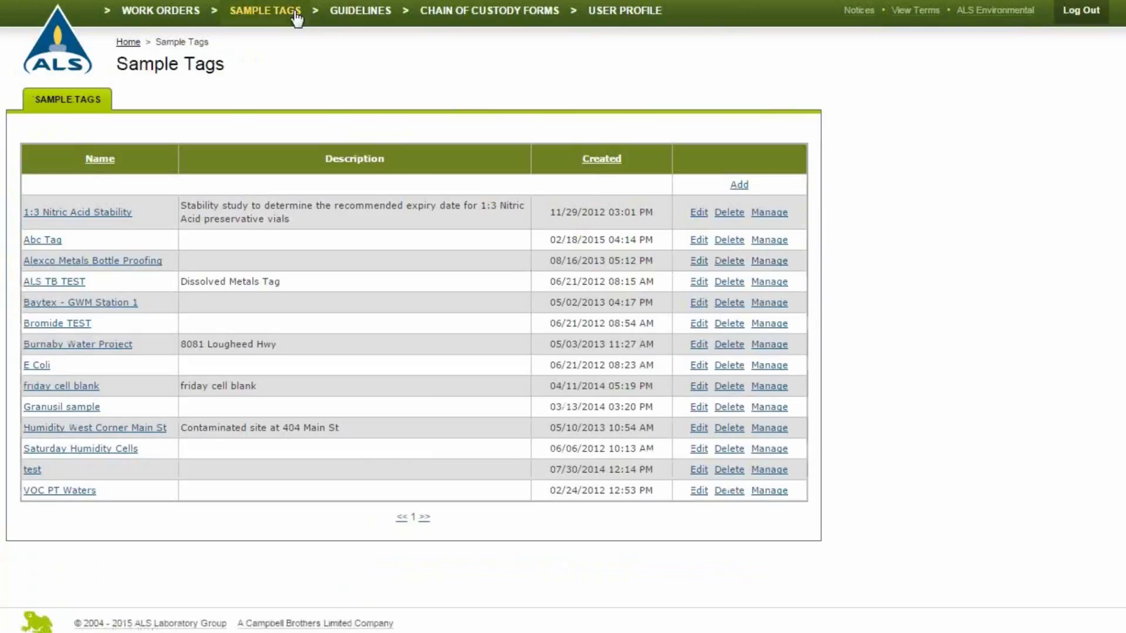
Check the samples held in the test tag, then return to the Sample Tags list.
click(770, 471)
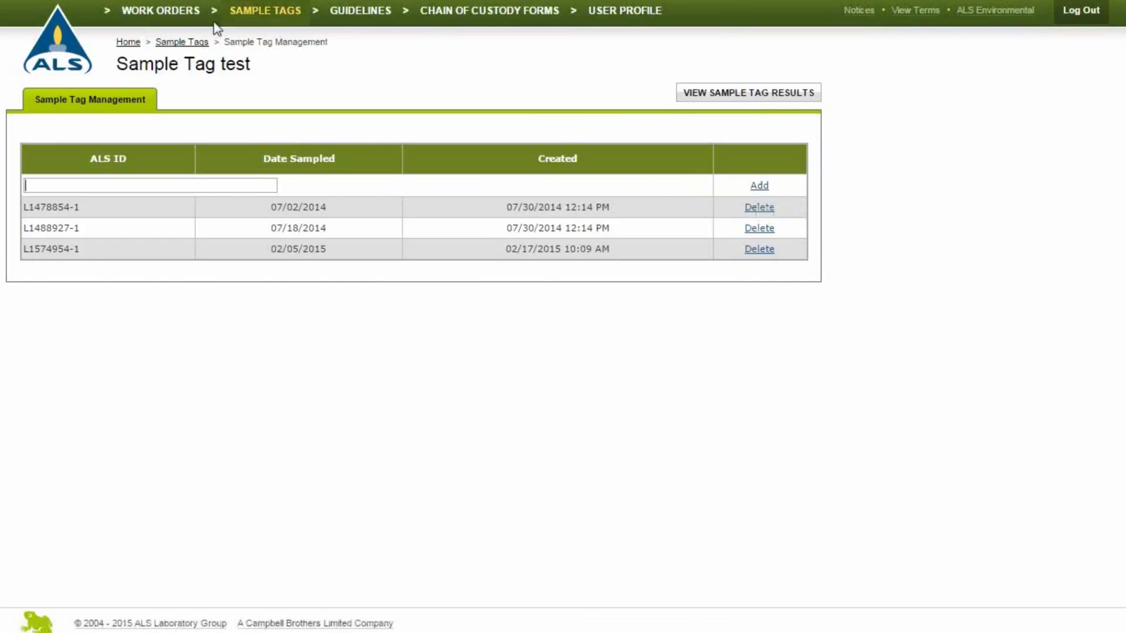
click(191, 21)
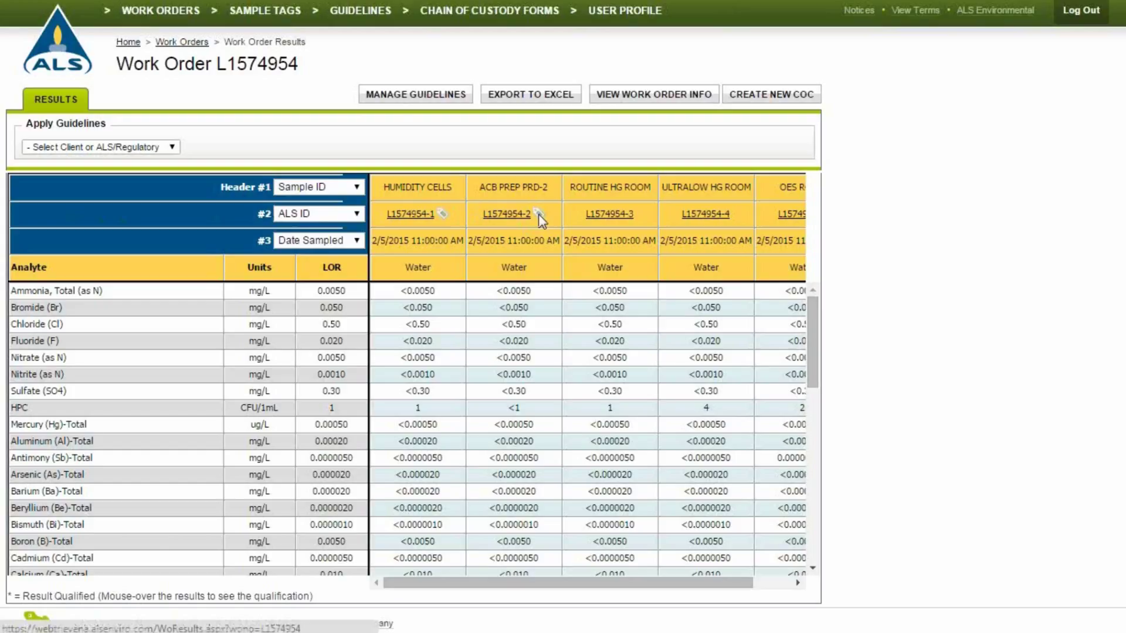
click(301, 19)
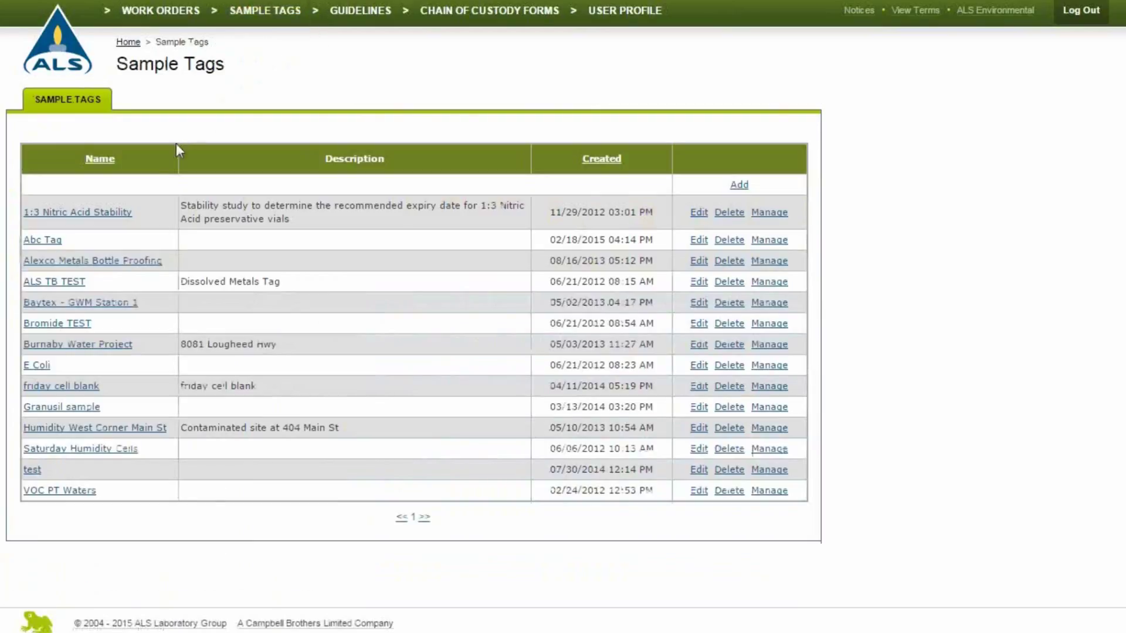
Open the 1:3 Nitric Acid Stability tag and chart Barium (Ba)-Total's historical results.
click(125, 214)
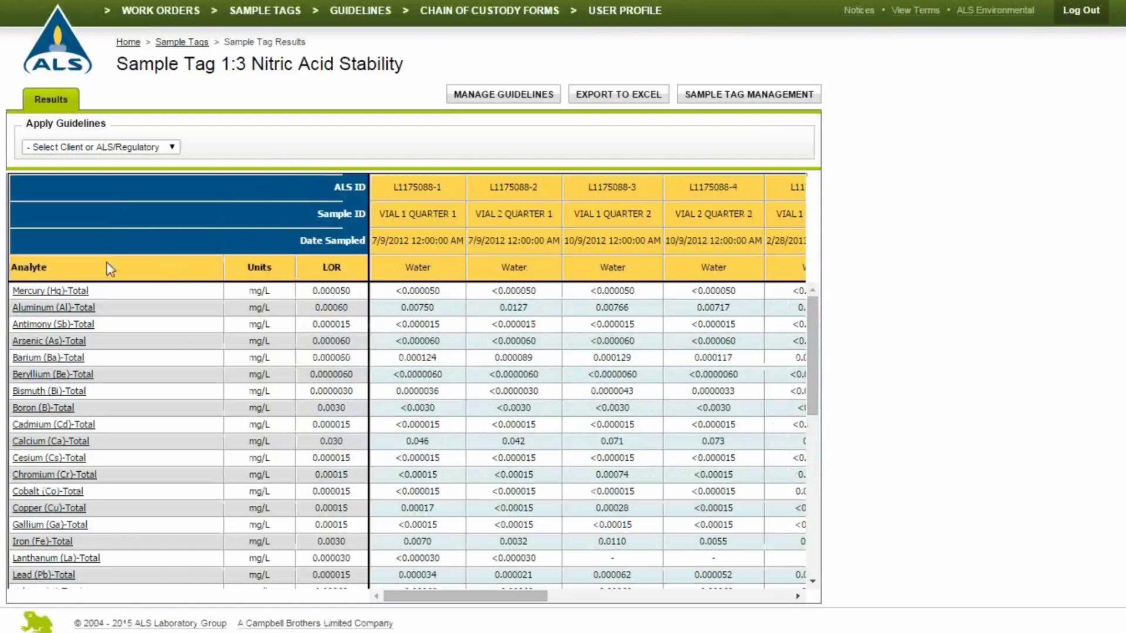
click(75, 357)
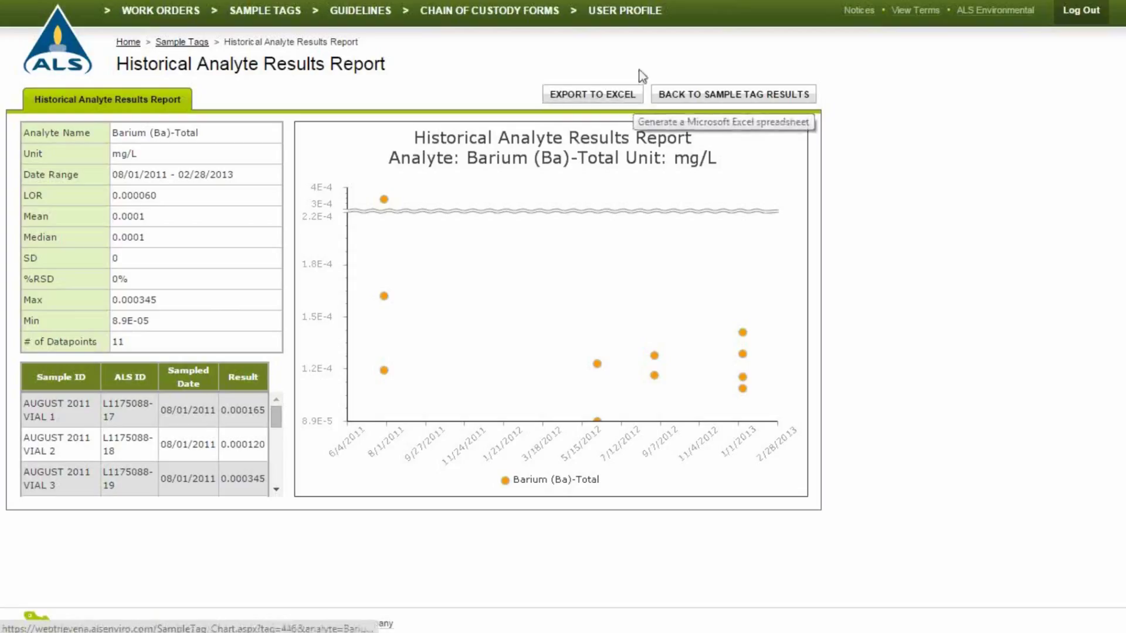
Open the Edit Profile page, then read and close the Notices dialog.
click(642, 19)
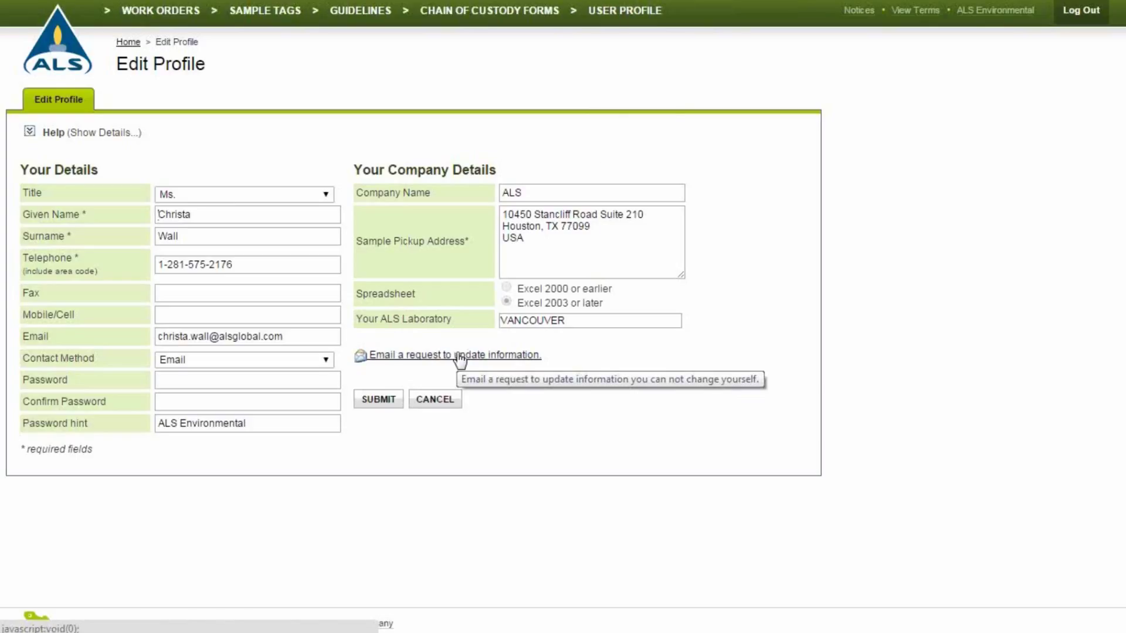
click(858, 10)
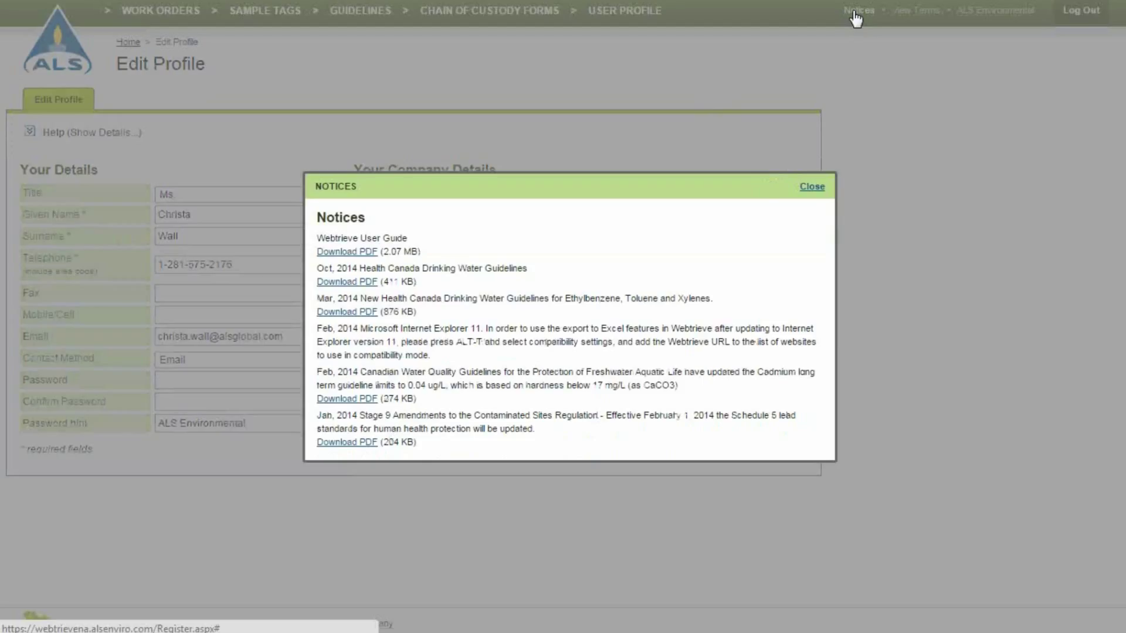
click(812, 188)
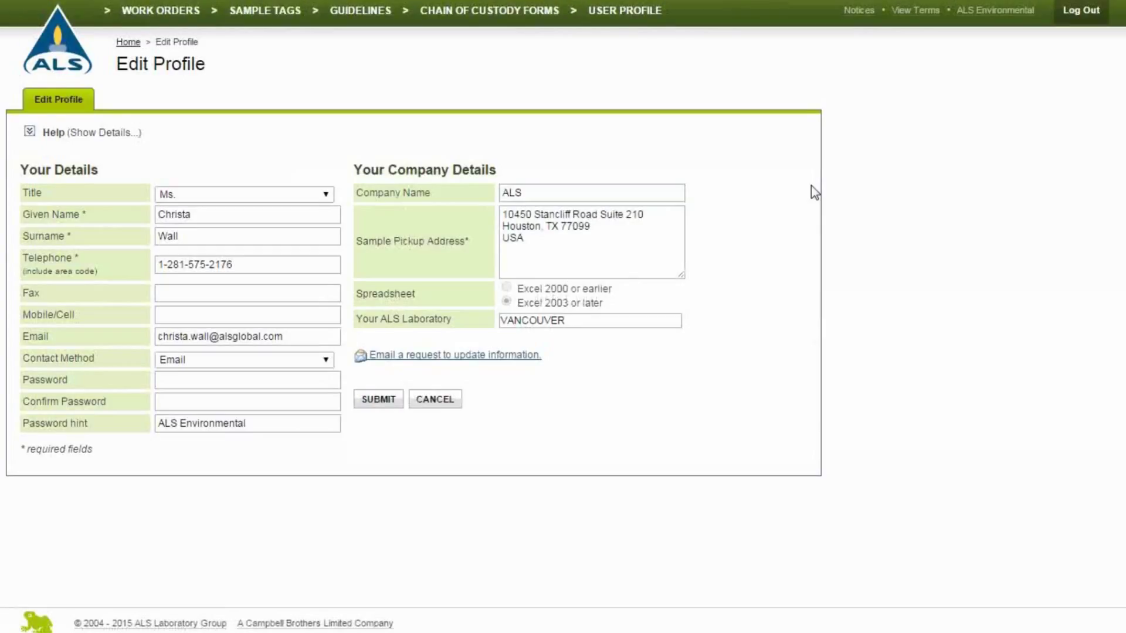